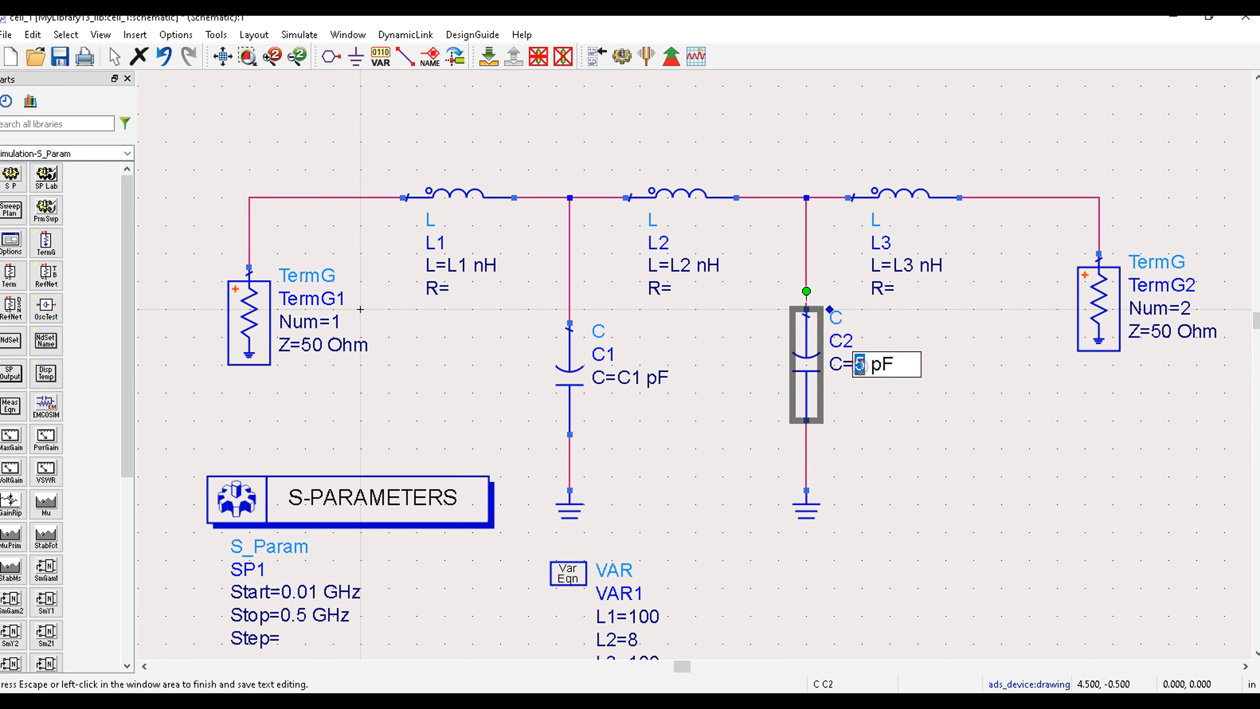
Step: Set the capacitance of capacitor C2 to the variable C2, keeping pF as the unit
{"action": "type", "text": "C2"}
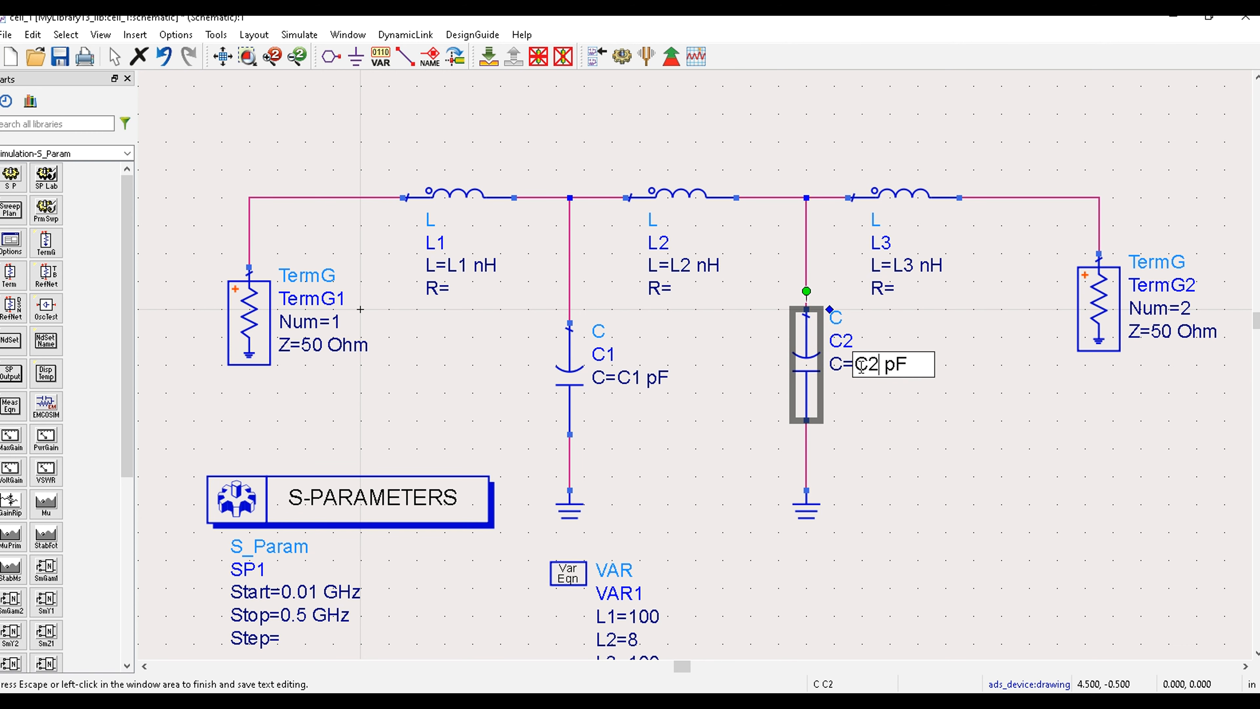
{"action": "left_click", "coordinate": [926, 461]}
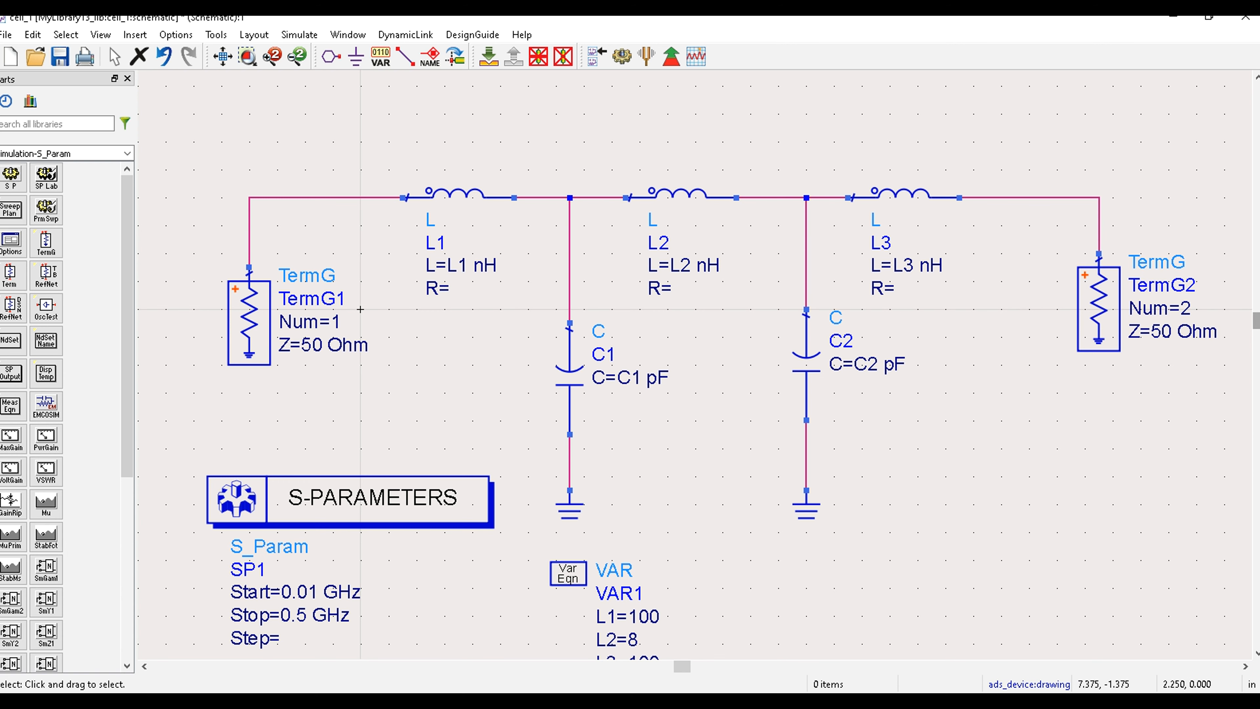
Step: Place a Parameter Sweep controller in the free area beside the VAR1 variable block, below the filter circuit
{"action": "scroll", "coordinate": [785, 371], "scroll_direction": "down", "scroll_amount": 1}
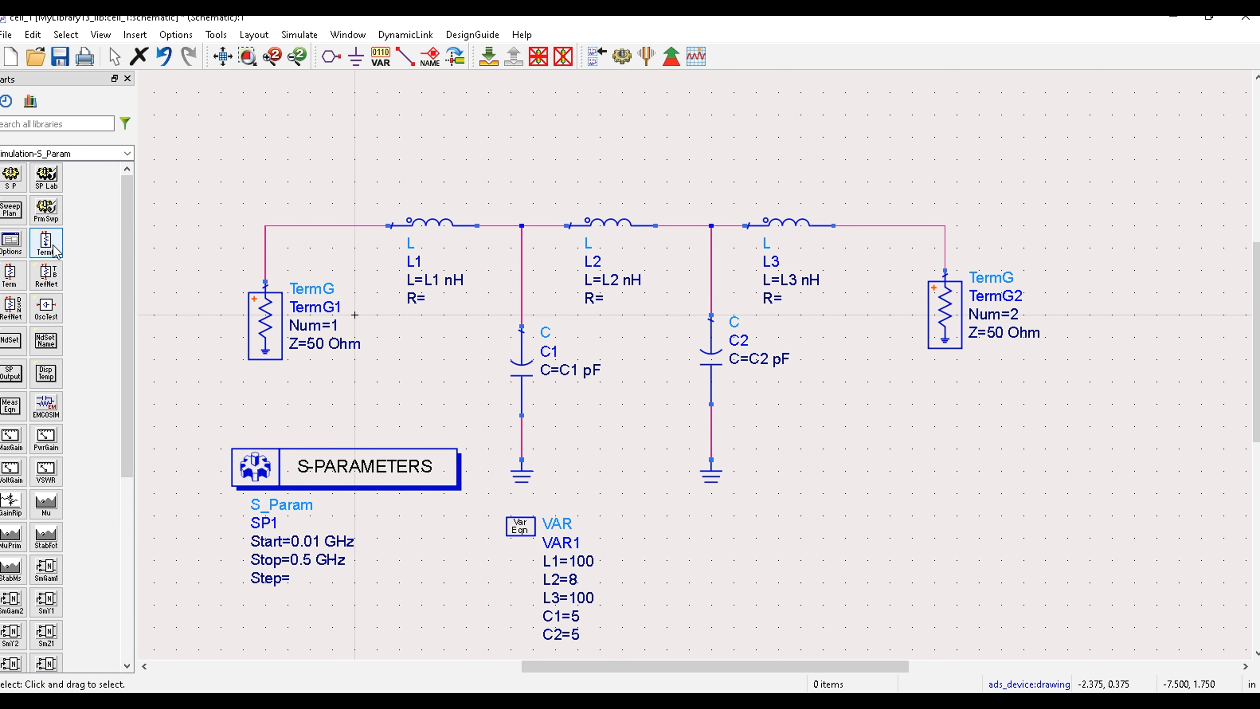
{"action": "left_click", "coordinate": [44, 212]}
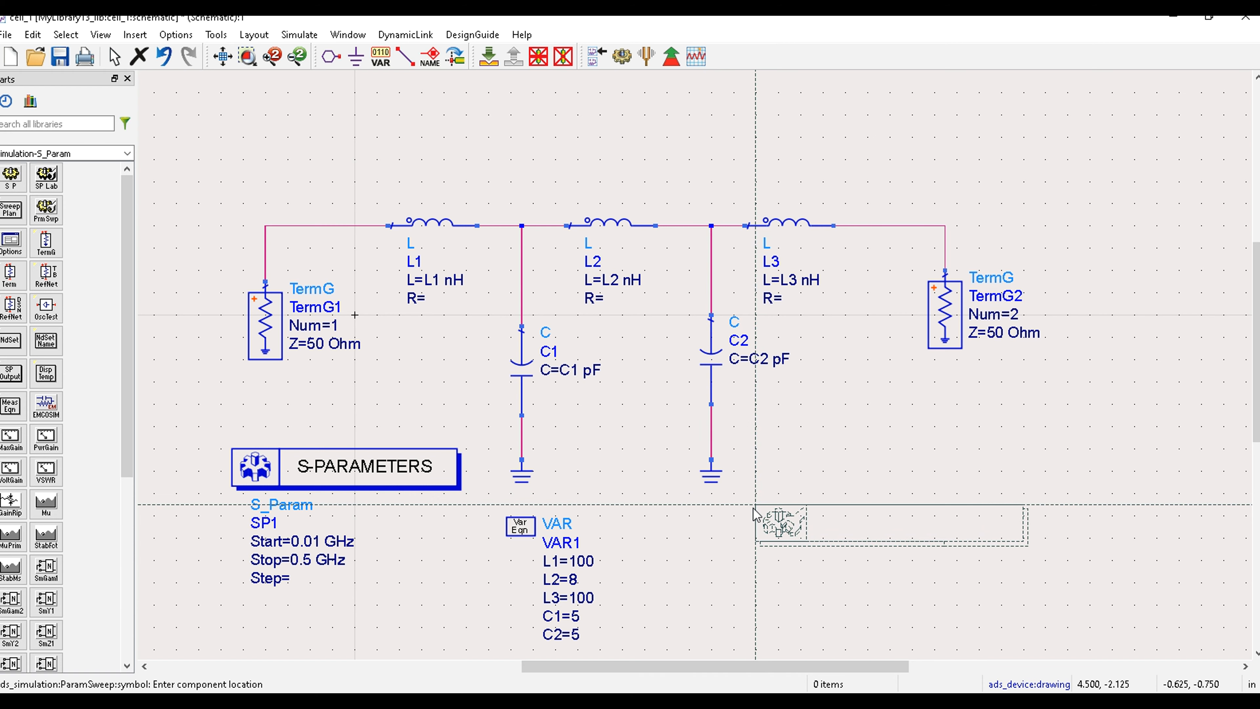
{"action": "left_click", "coordinate": [754, 514]}
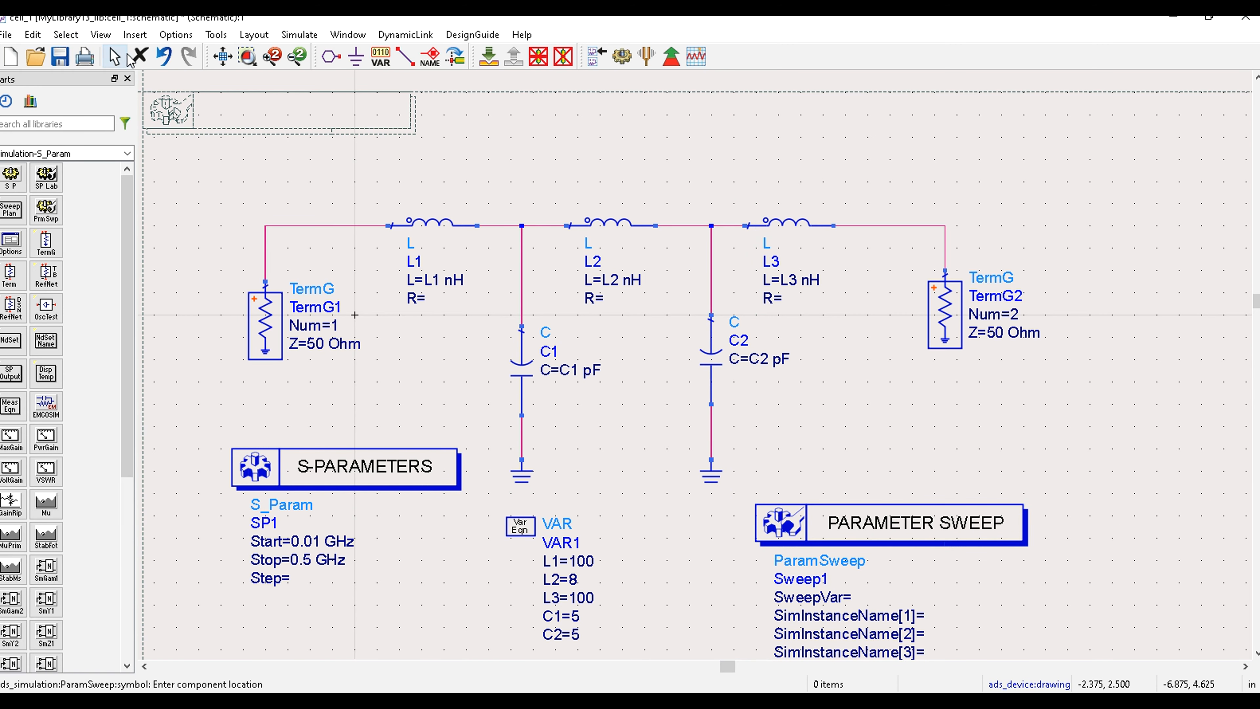
{"action": "left_click", "coordinate": [113, 56]}
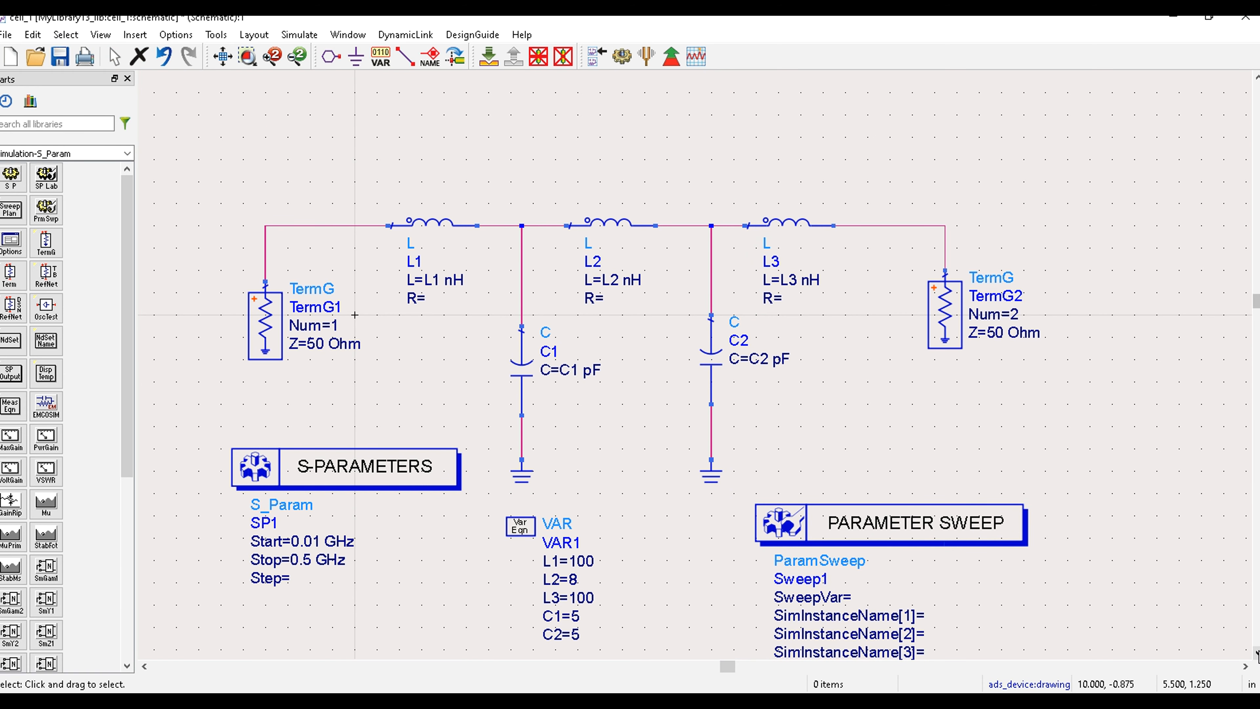
Step: Set the Parameter Sweep's SweepVar to "L1", including the quotation marks
{"action": "scroll", "coordinate": [367, 317], "scroll_direction": "down", "scroll_amount": 2}
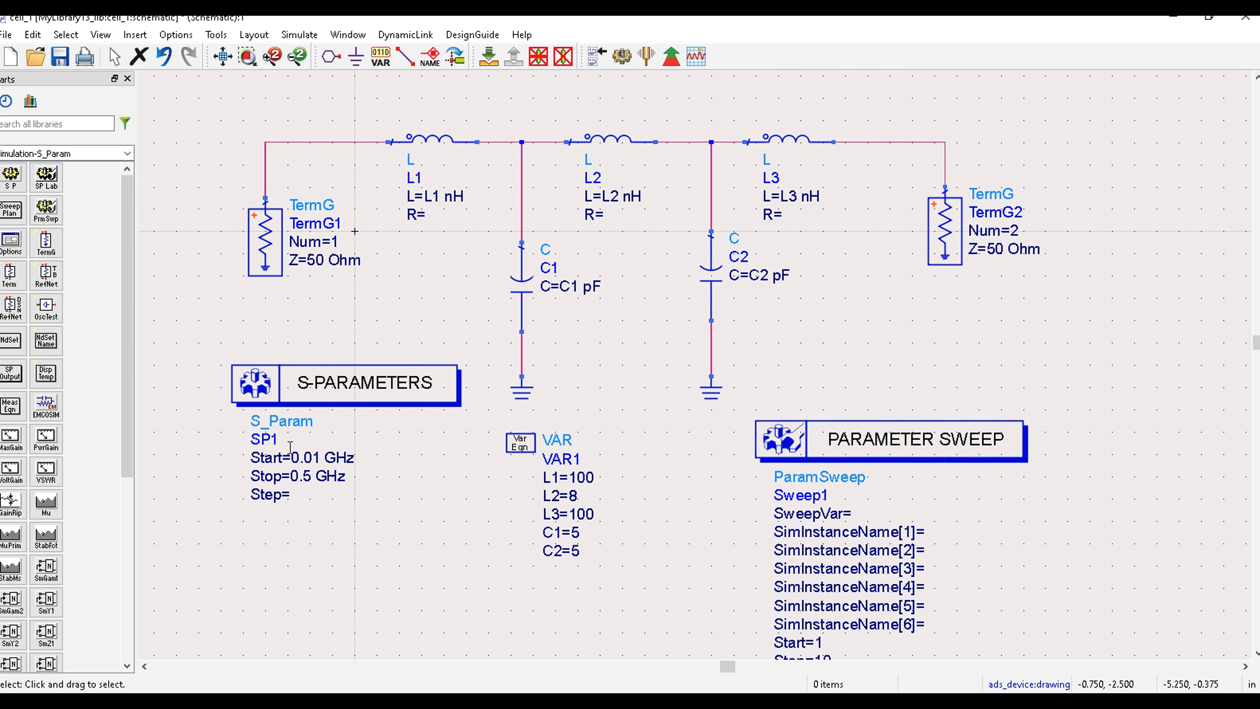
{"action": "left_click", "coordinate": [850, 512]}
{"action": "left_click", "coordinate": [851, 513]}
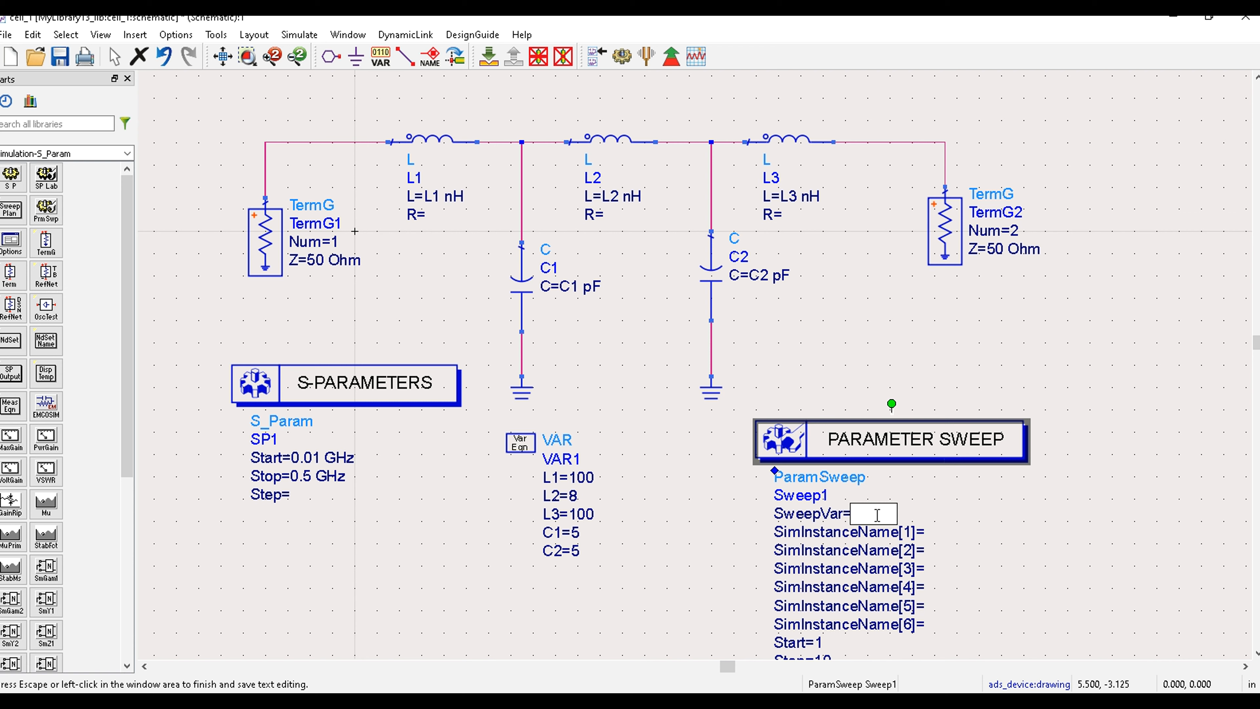
{"action": "type", "text": "\"\""}
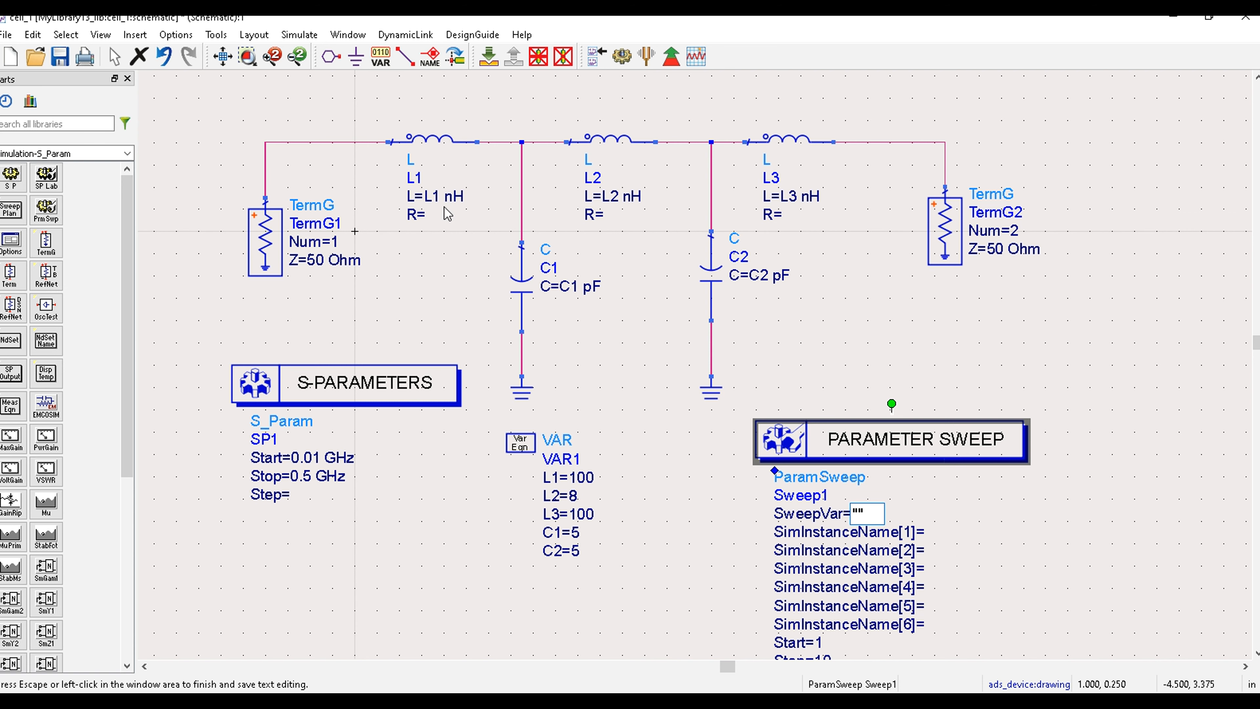
{"action": "left_click", "coordinate": [858, 510]}
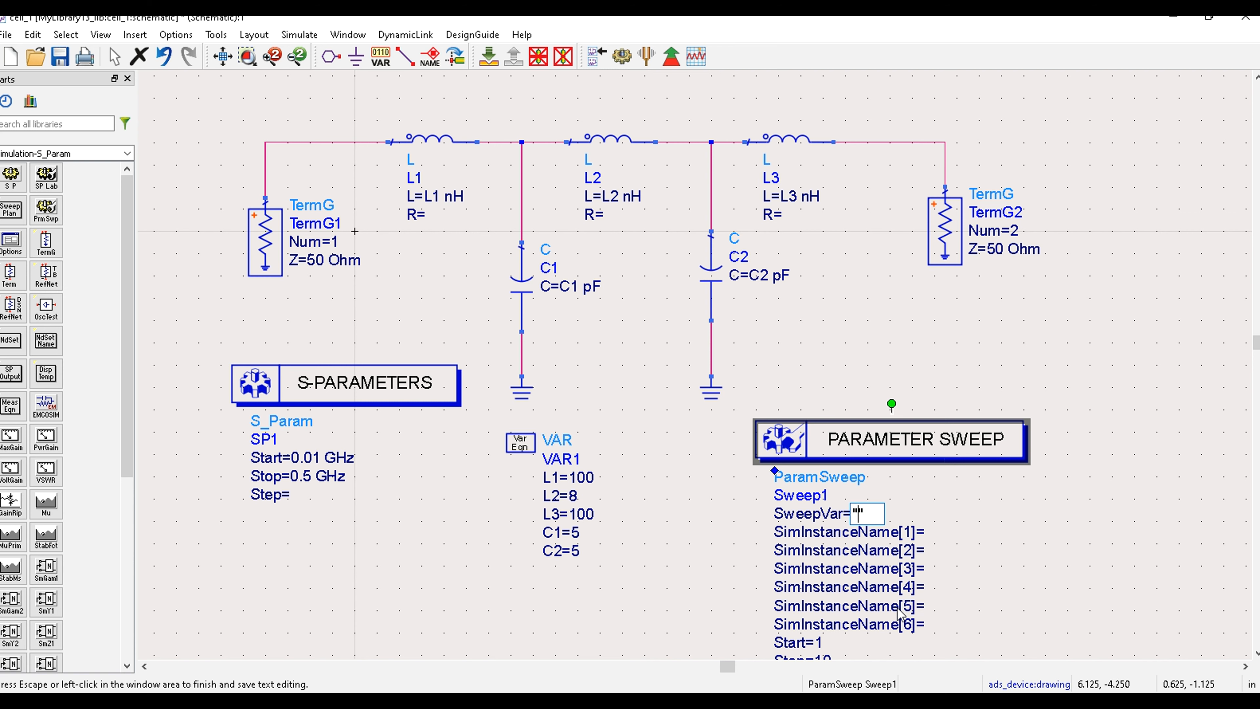
{"action": "type", "text": "L1"}
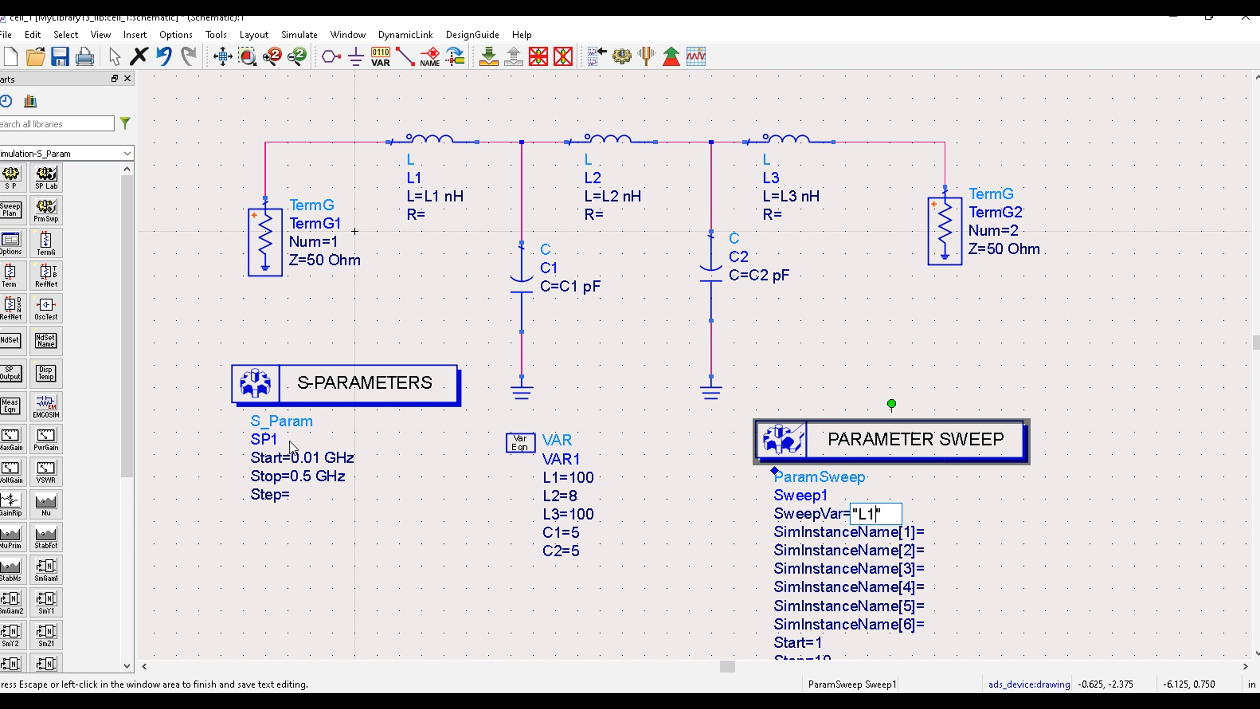
{"action": "left_click", "coordinate": [930, 534]}
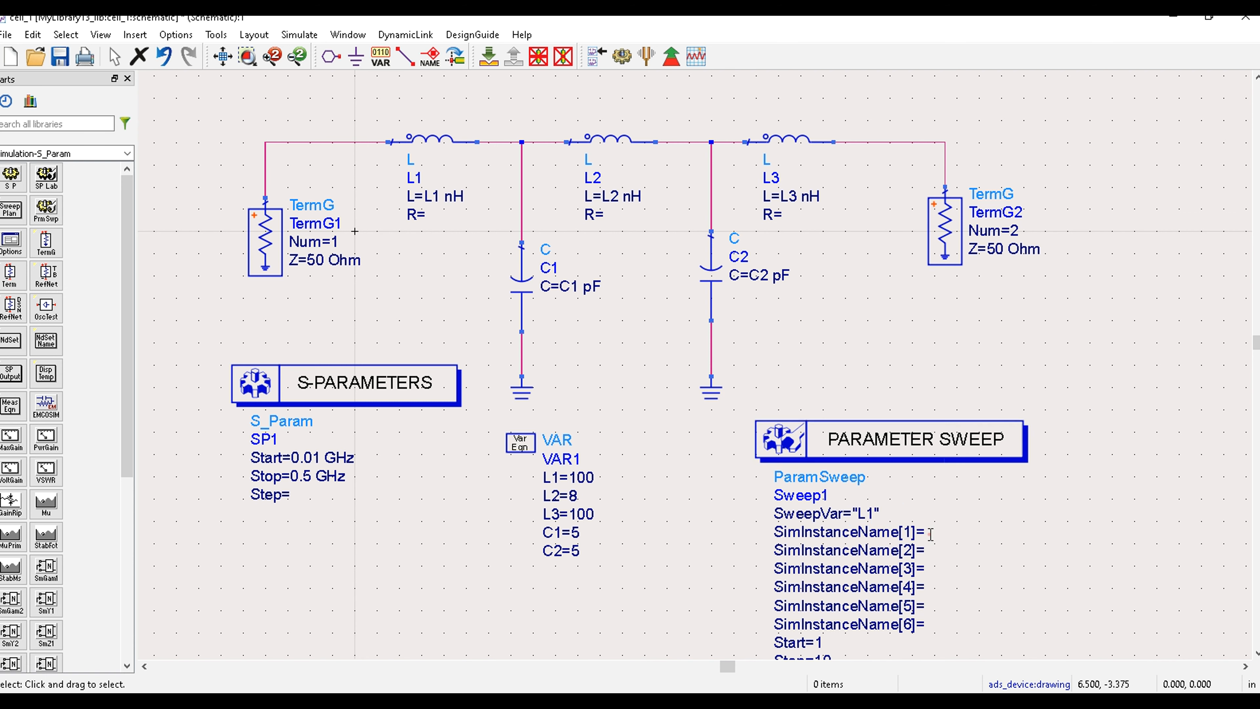
Step: Set the Parameter Sweep's SimInstanceName[1] to "SP1", including the quotation marks
{"action": "left_click", "coordinate": [931, 534]}
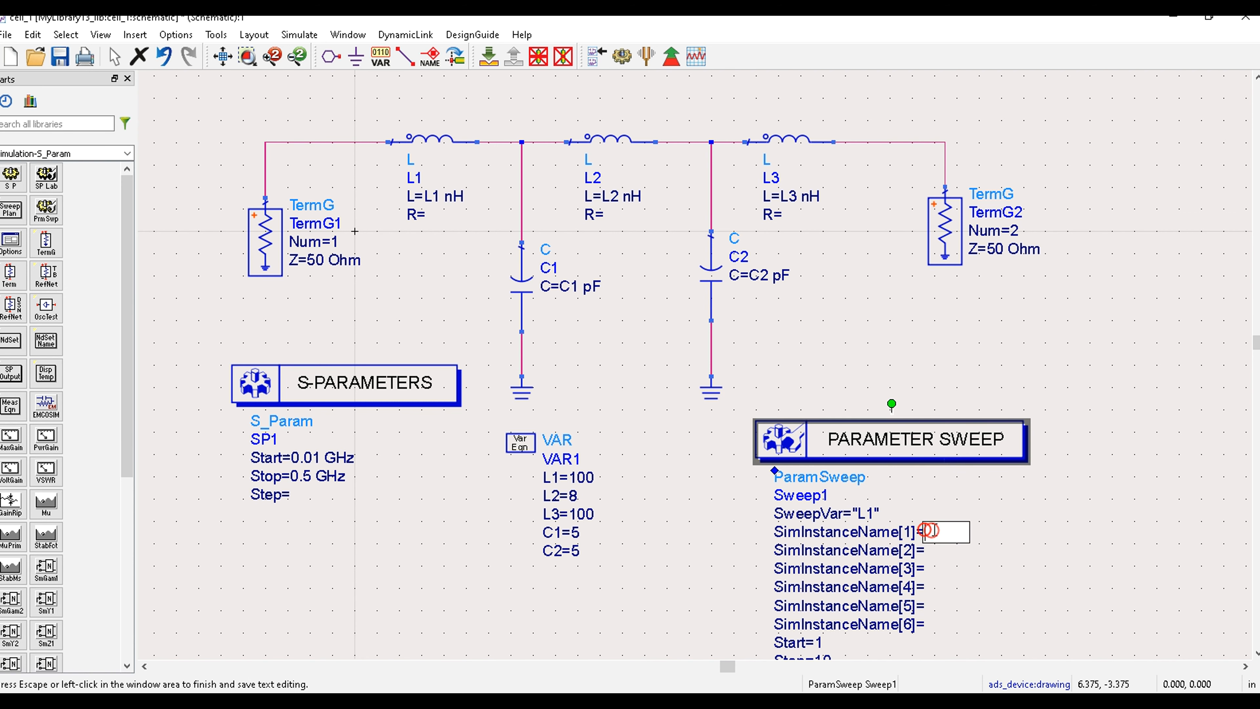
{"action": "type", "text": "\"\""}
{"action": "type", "text": "SP1"}
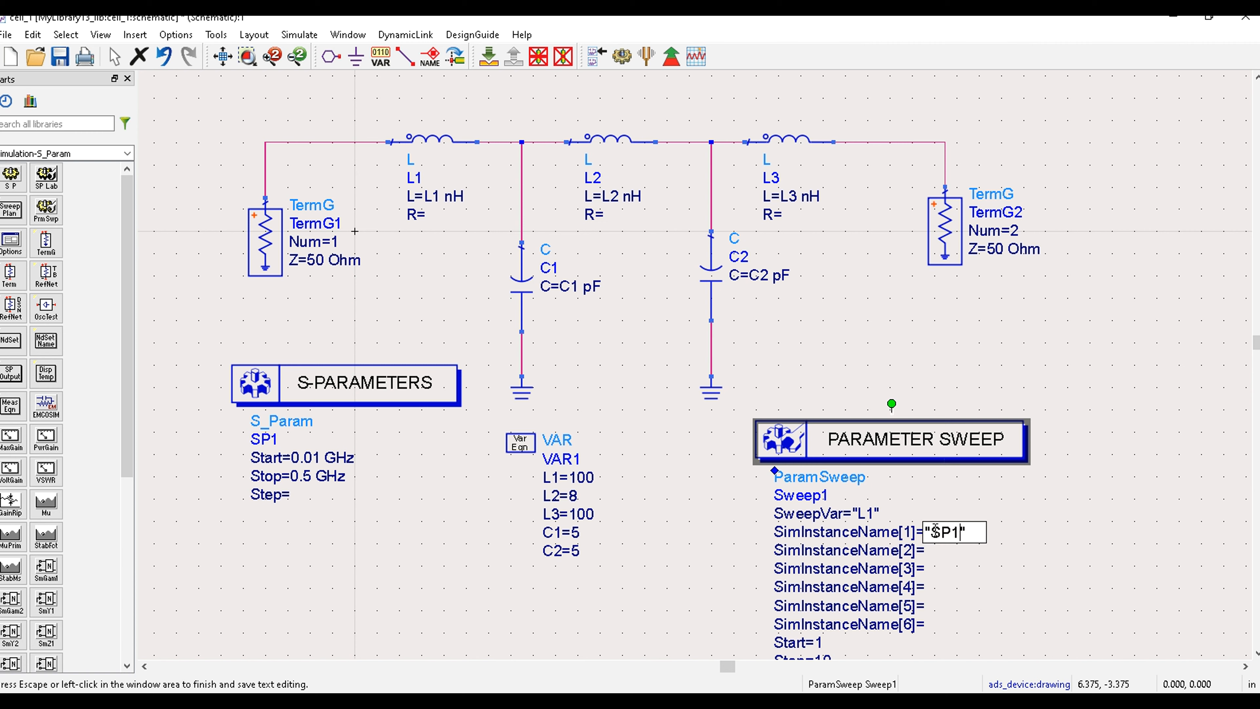
{"action": "left_click", "coordinate": [1005, 565]}
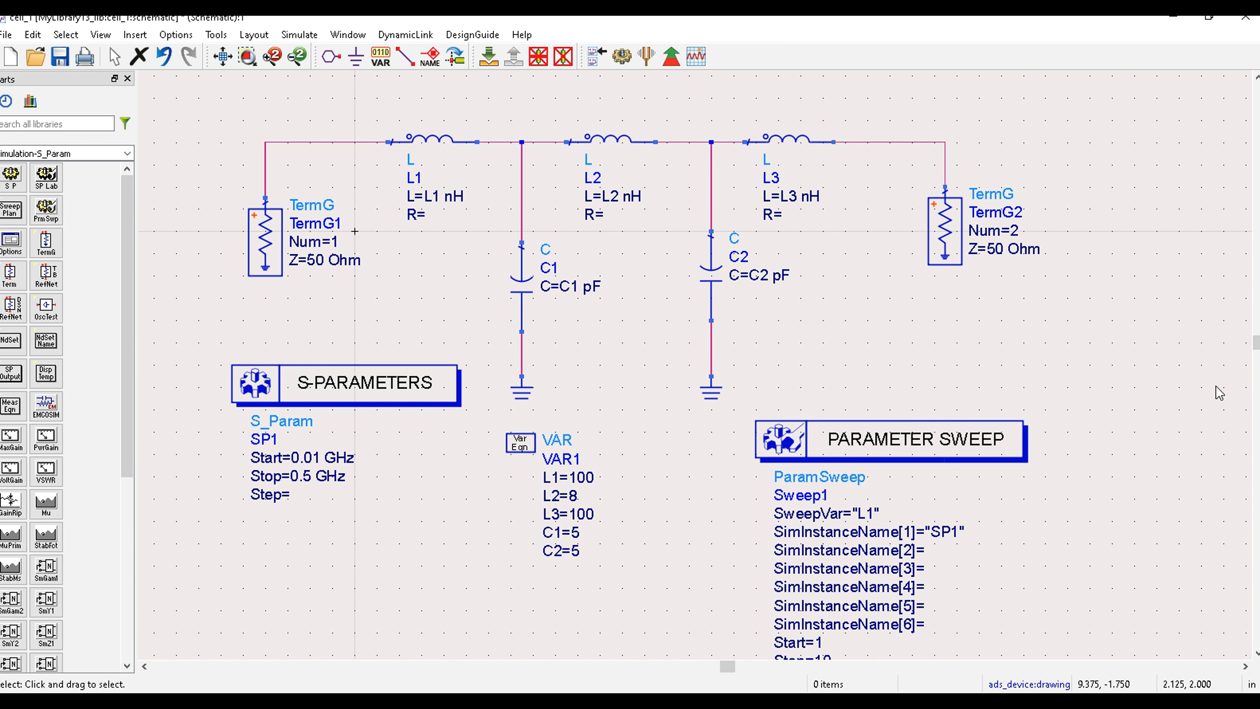
Step: Set the Parameter Sweep's range to Start 80 and Stop 120
{"action": "key", "text": "f"}
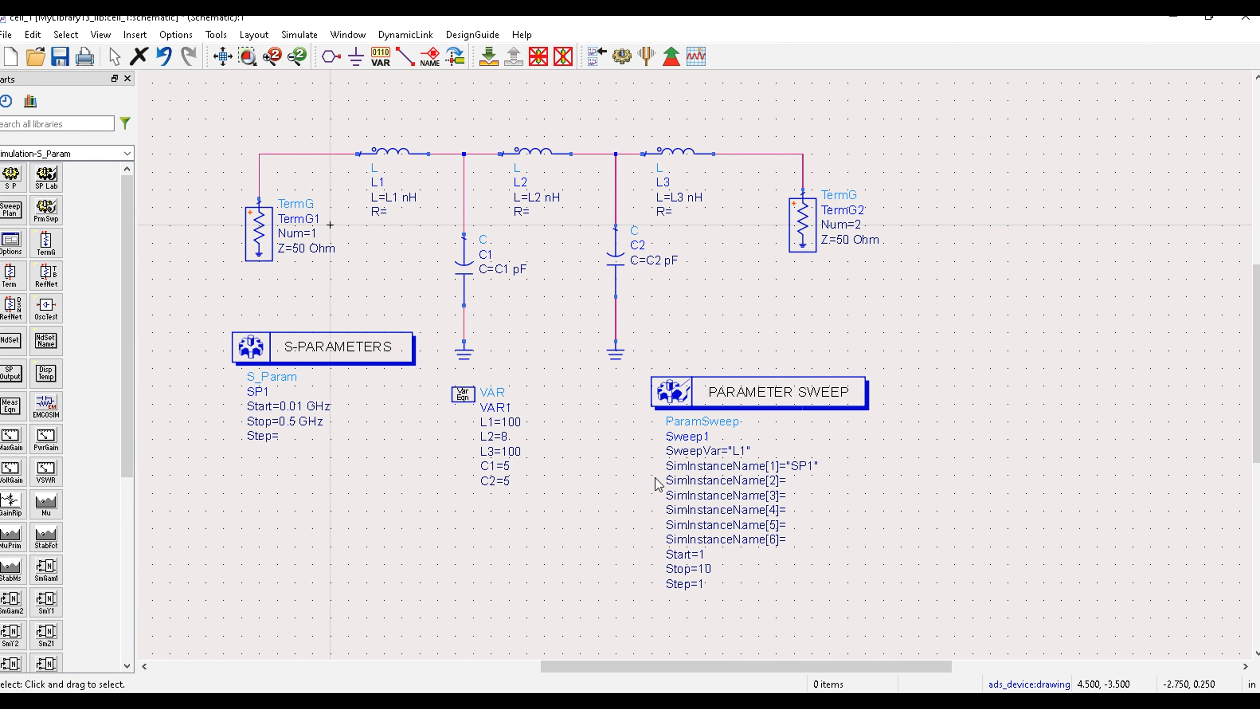
{"action": "left_click", "coordinate": [701, 554]}
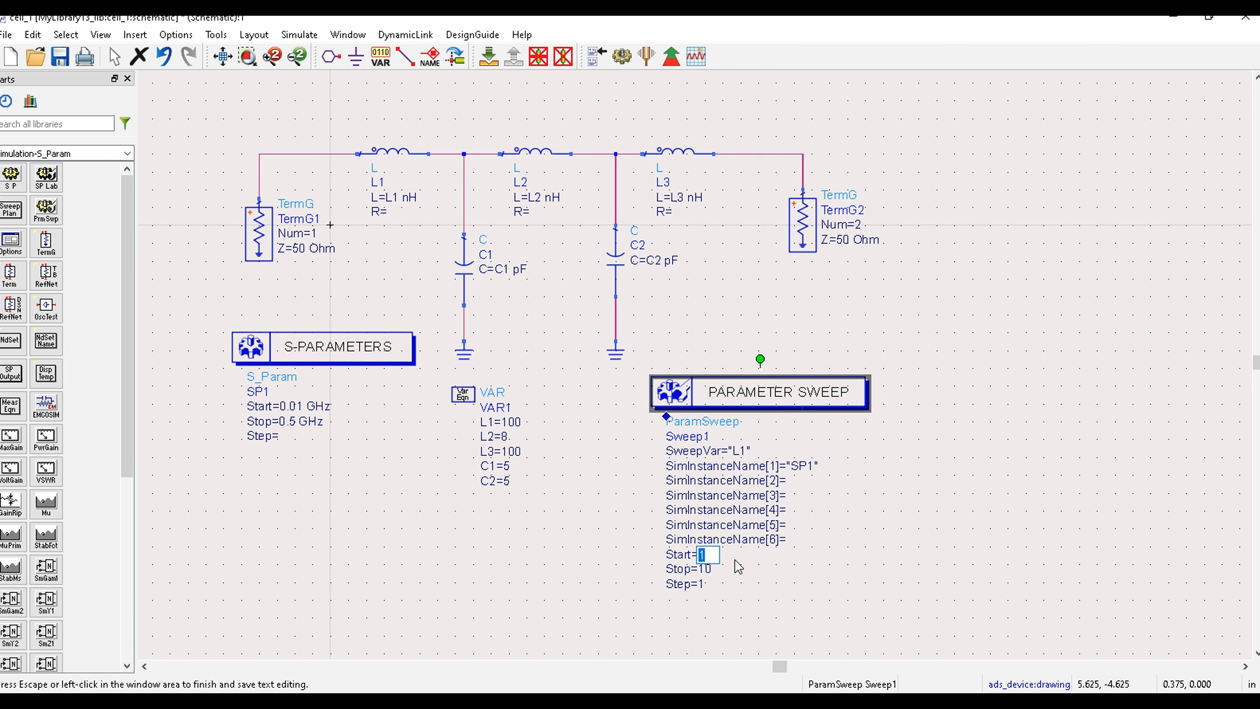
{"action": "type", "text": "80"}
{"action": "left_click", "coordinate": [710, 570]}
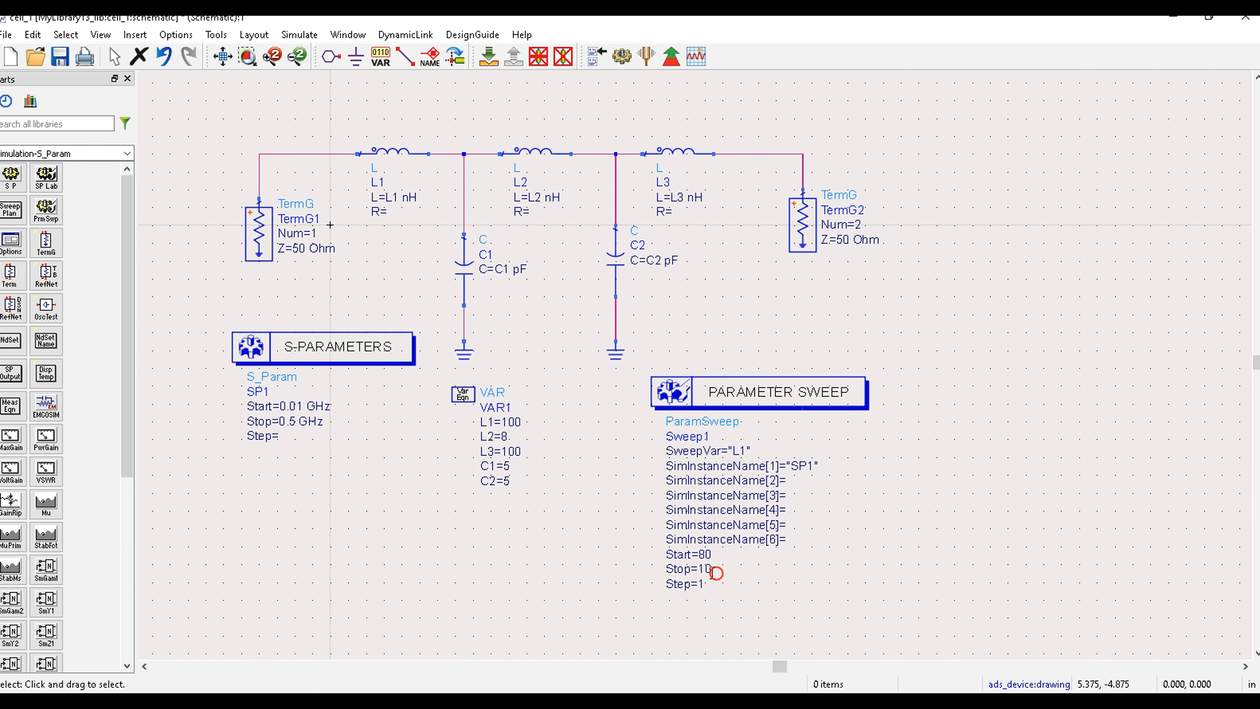
{"action": "left_click", "coordinate": [710, 570]}
{"action": "type", "text": "10"}
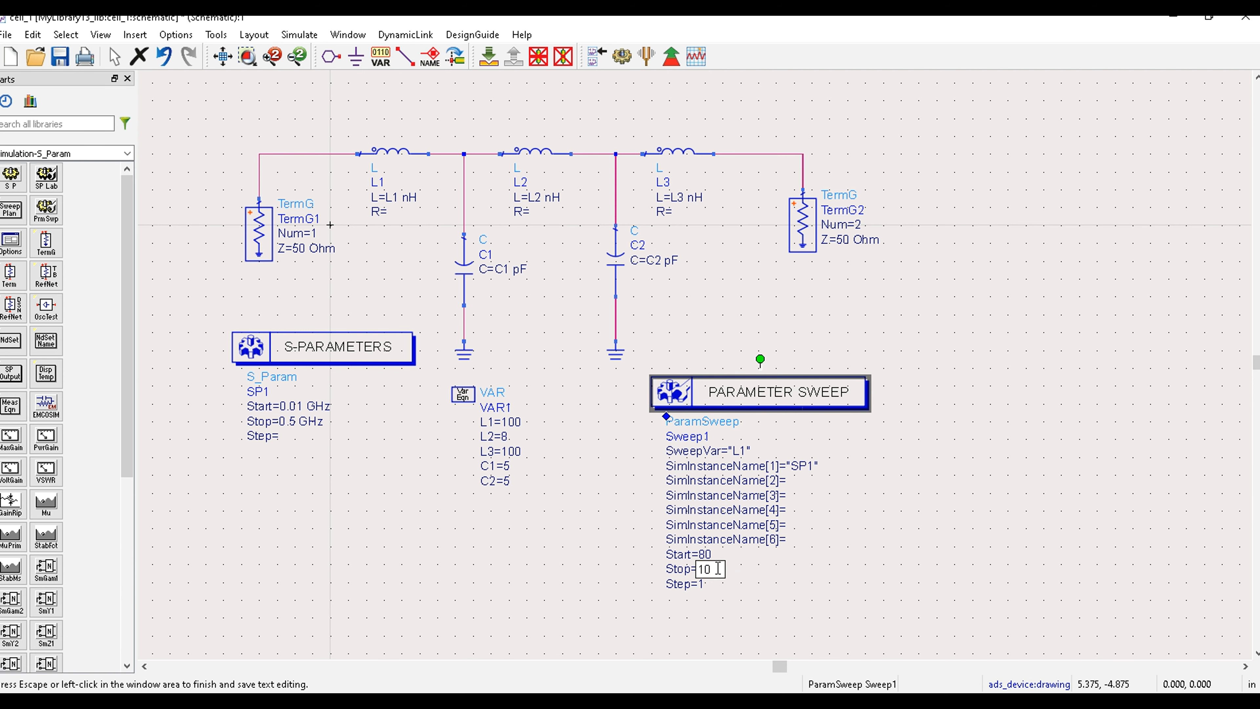
{"action": "key", "text": "BackSpace"}
{"action": "type", "text": "20"}
{"action": "left_click", "coordinate": [773, 581]}
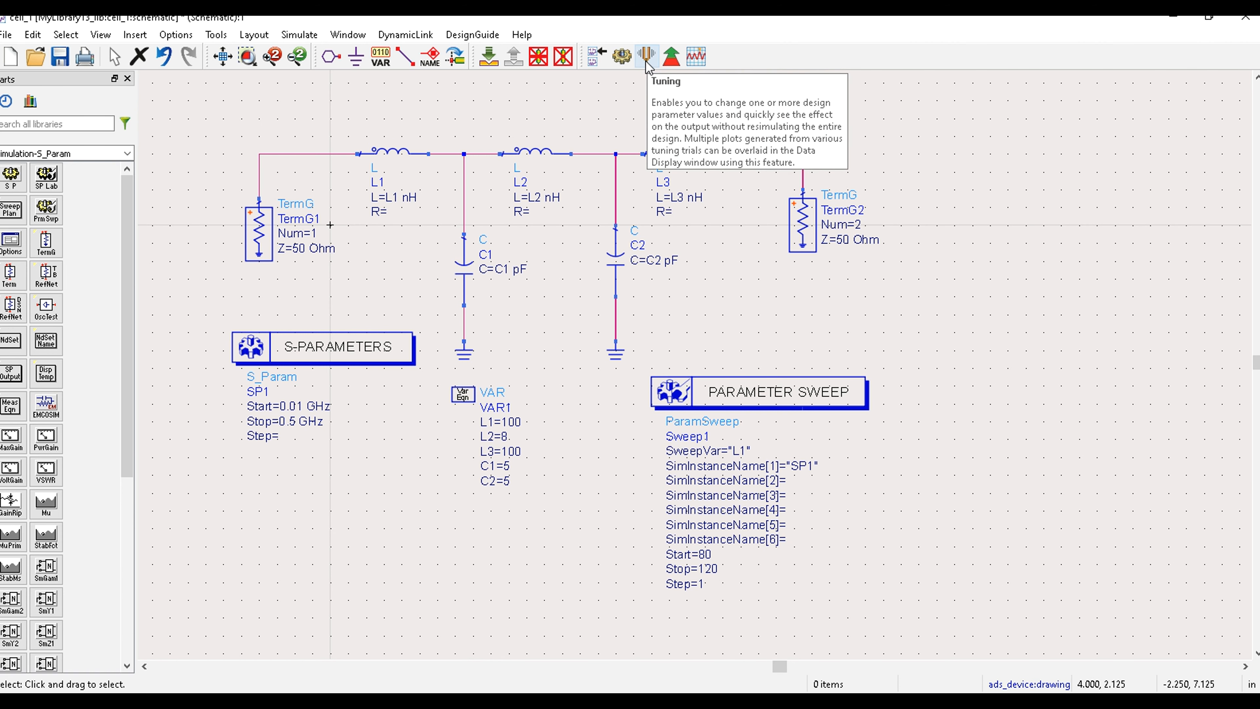
Step: Simulate the schematic and inspect the swept dB(S(2,1)) and dB(S(1,1)) traces up close in the data display
{"action": "left_click", "coordinate": [622, 55]}
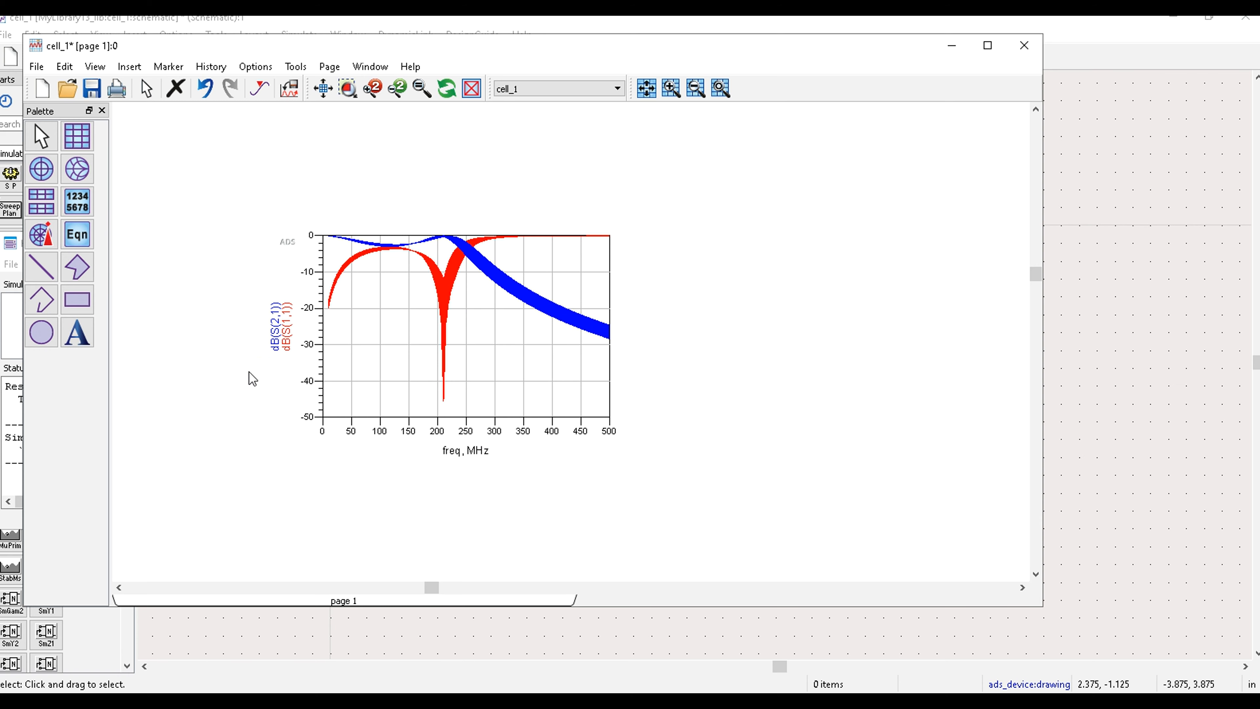
{"action": "left_click", "coordinate": [451, 267]}
{"action": "scroll", "coordinate": [451, 267], "scroll_direction": "up", "scroll_amount": 2}
{"action": "scroll", "coordinate": [542, 427], "scroll_direction": "up", "scroll_amount": 1}
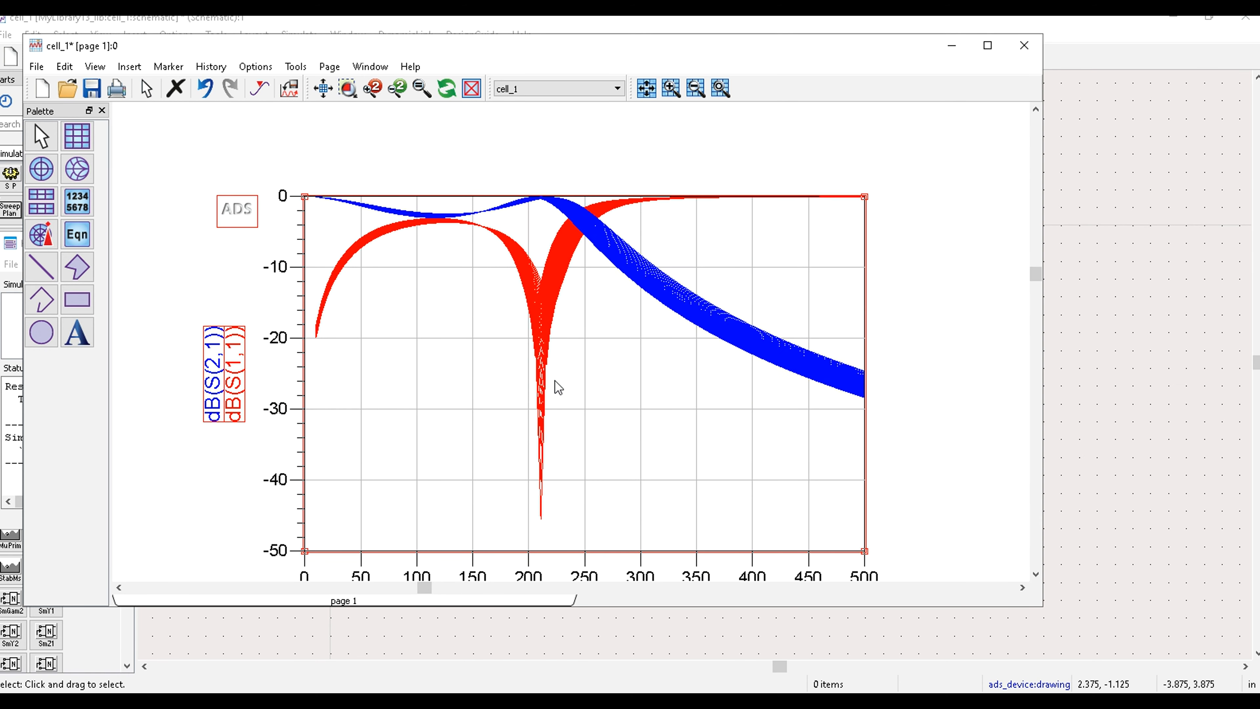
{"action": "scroll", "coordinate": [551, 338], "scroll_direction": "up", "scroll_amount": 1}
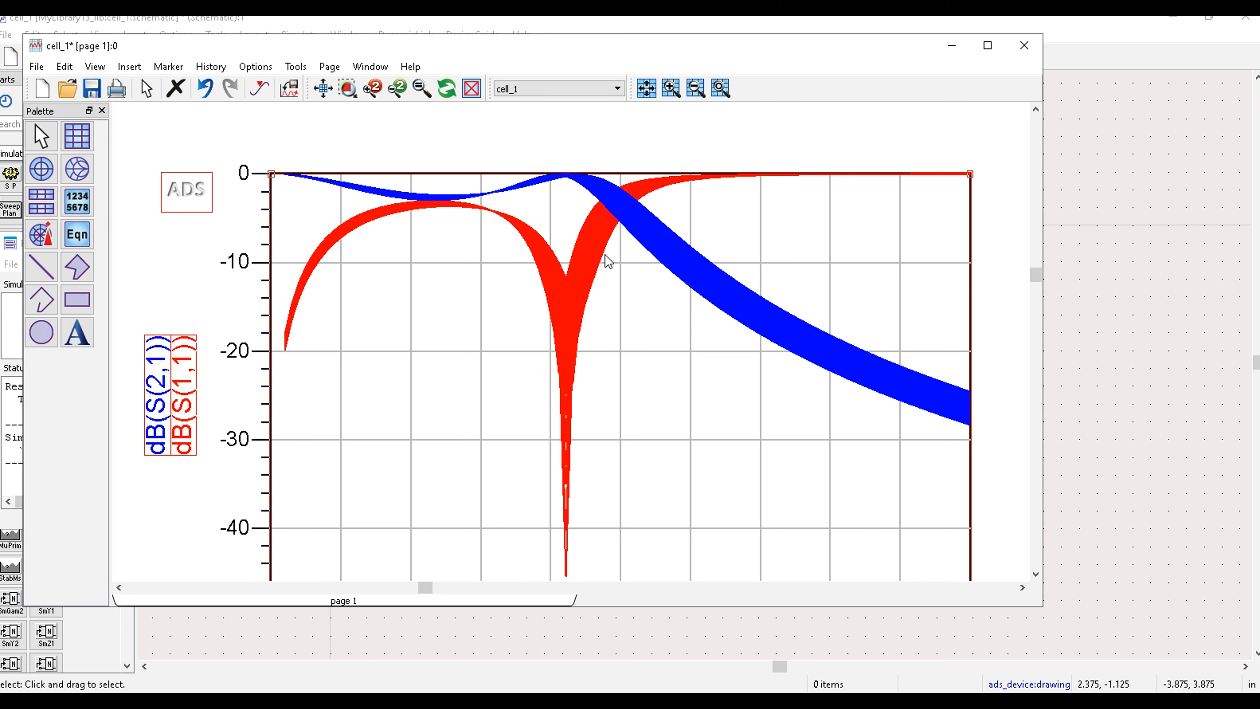
Step: Return to the schematic and set the Parameter Sweep's Step to 10
{"action": "left_click", "coordinate": [1131, 65]}
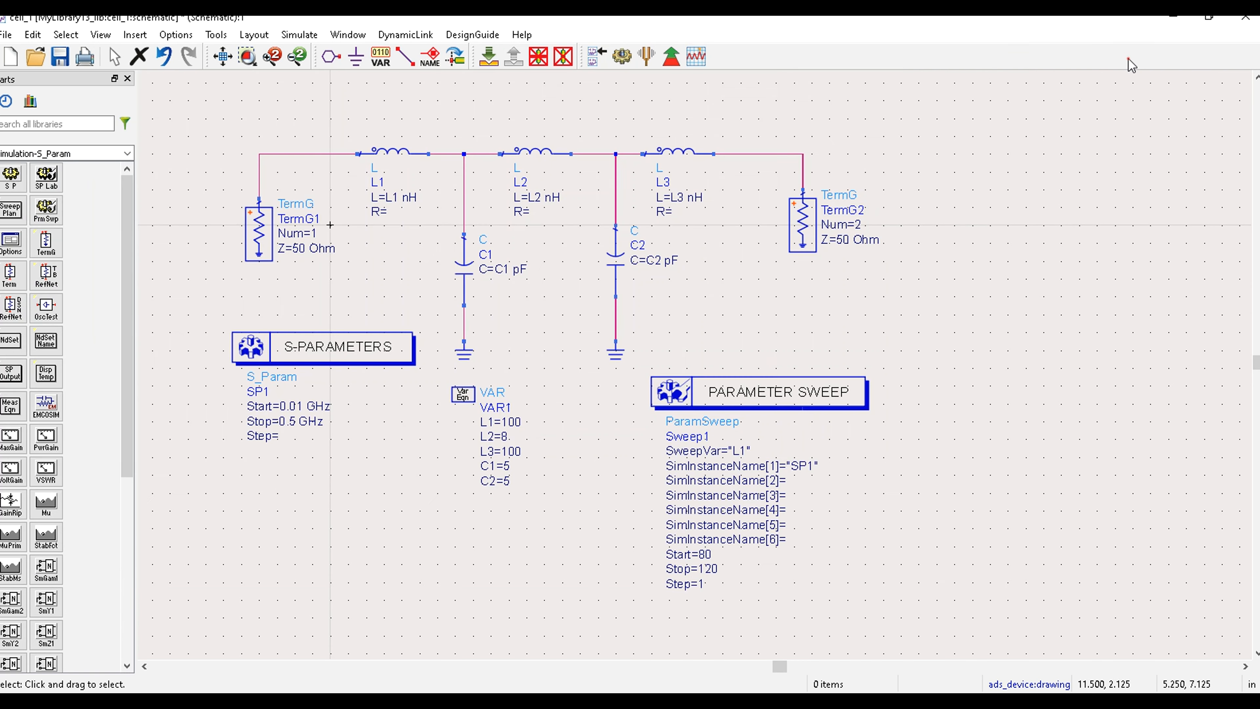
{"action": "left_click", "coordinate": [699, 584]}
{"action": "type", "text": "10"}
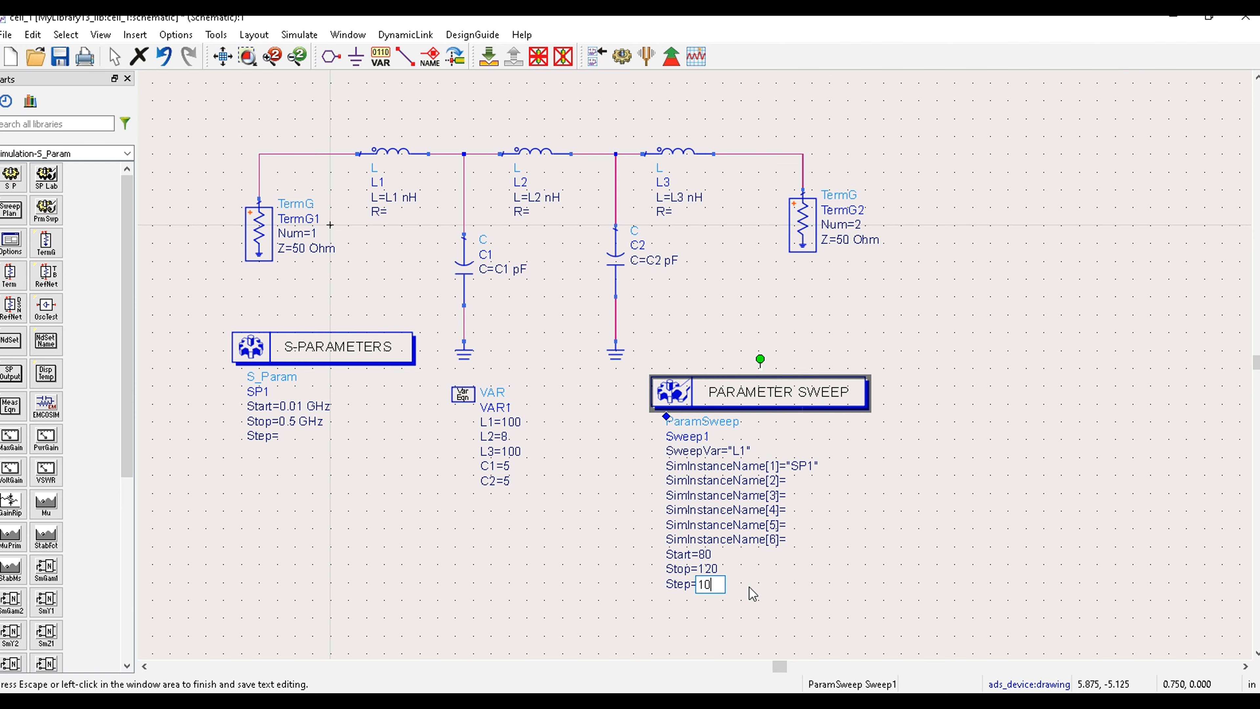
{"action": "left_click", "coordinate": [754, 596]}
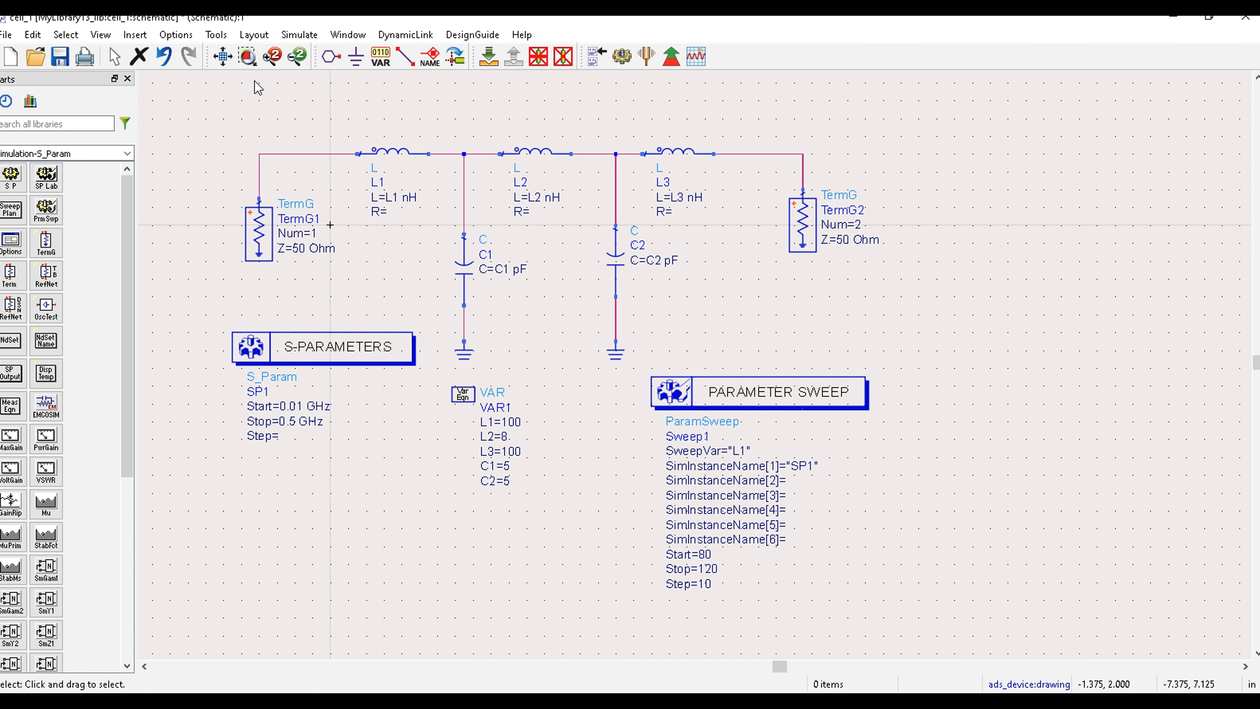
Step: Rerun the simulation and examine the individual swept S(1,1) and S(2,1) curves around the S(1,1) dip
{"action": "left_click", "coordinate": [622, 56]}
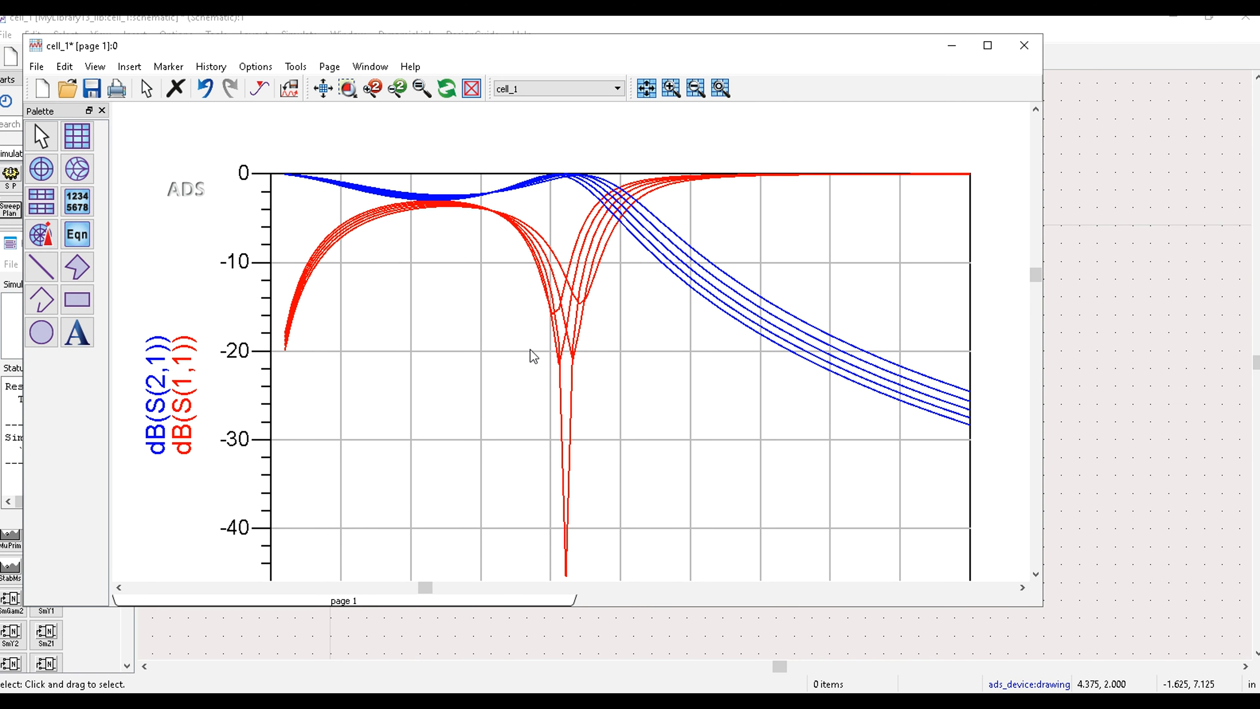
{"action": "left_click", "coordinate": [545, 297]}
{"action": "scroll", "coordinate": [545, 297], "scroll_direction": "up", "scroll_amount": 1}
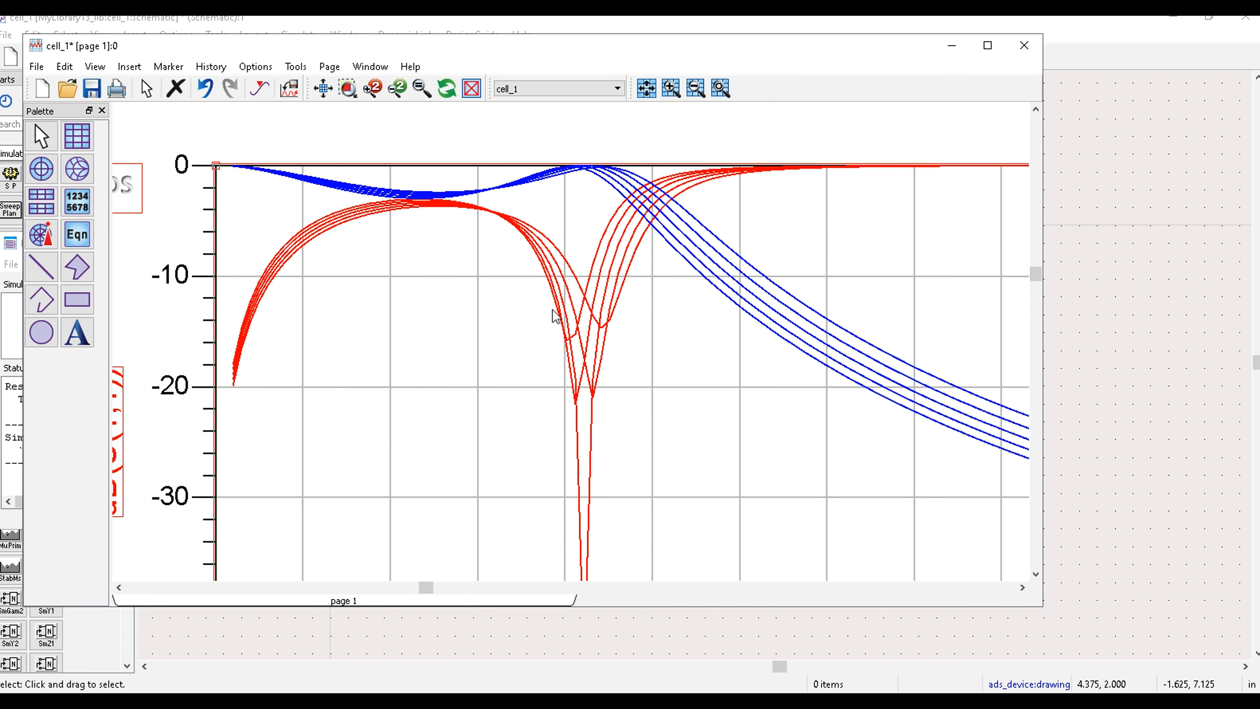
{"action": "left_click", "coordinate": [621, 297]}
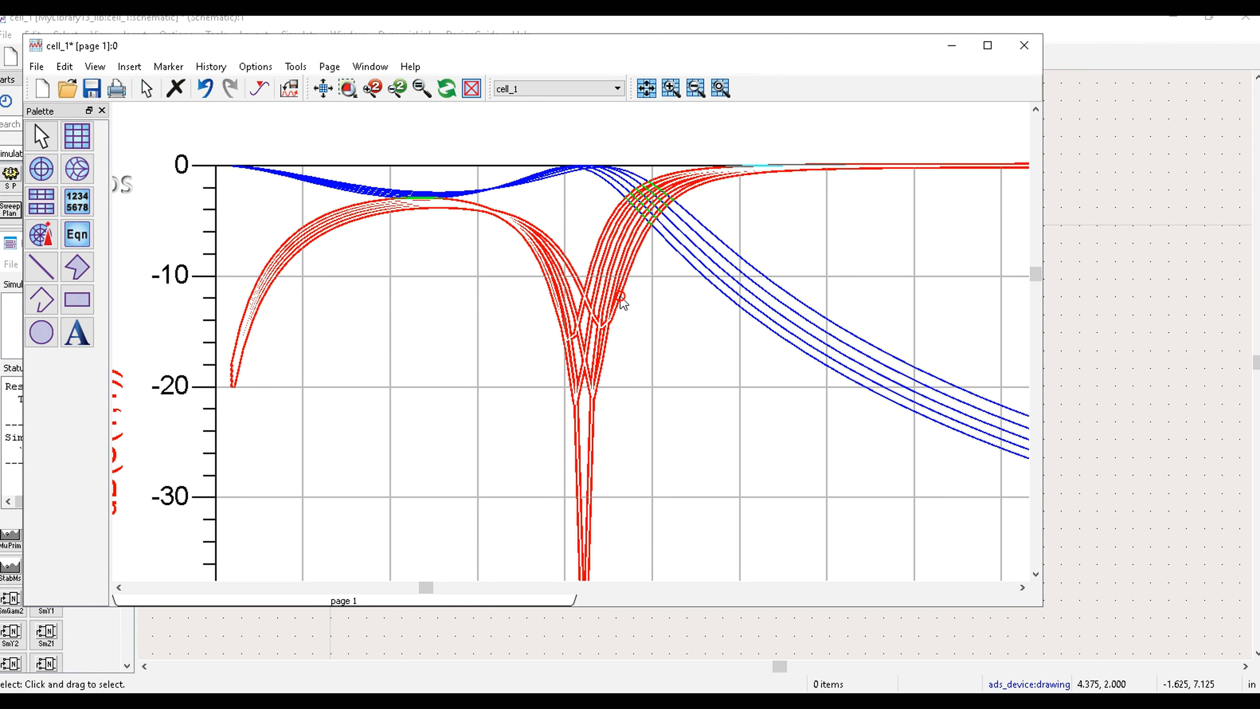
{"action": "left_click", "coordinate": [638, 303]}
{"action": "mouse_move", "coordinate": [622, 283]}
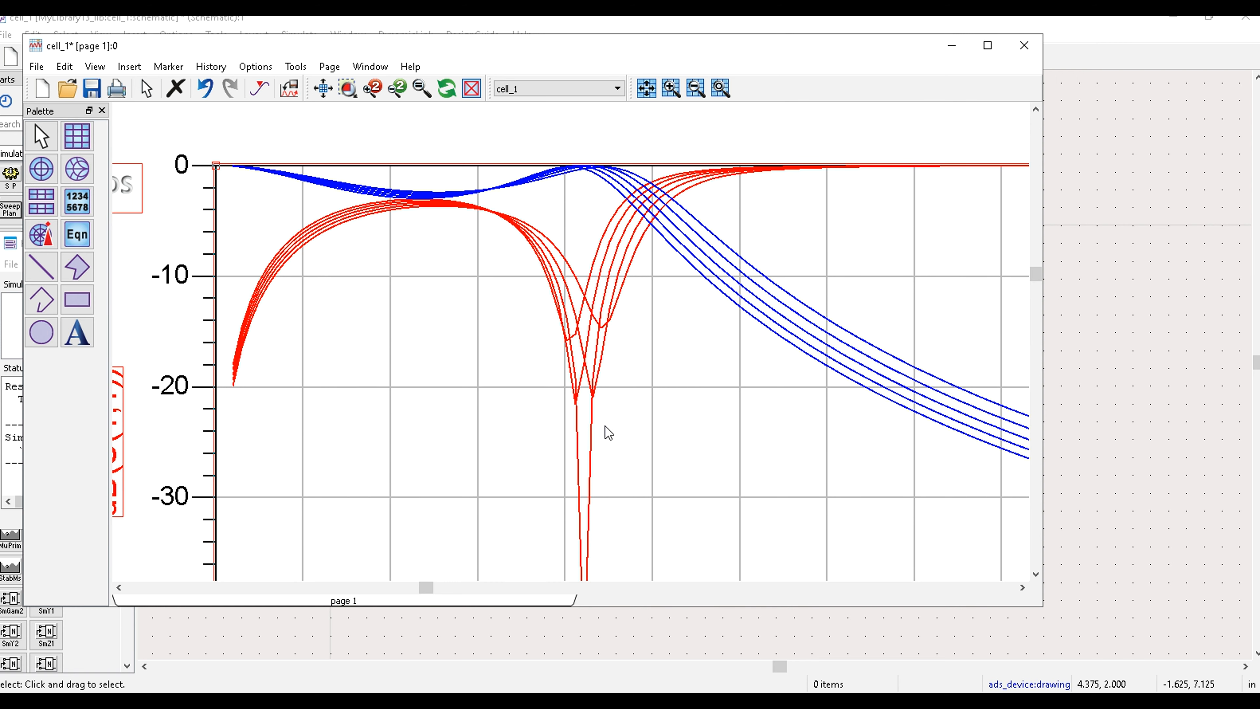
{"action": "scroll", "coordinate": [605, 375], "scroll_direction": "down", "scroll_amount": 1}
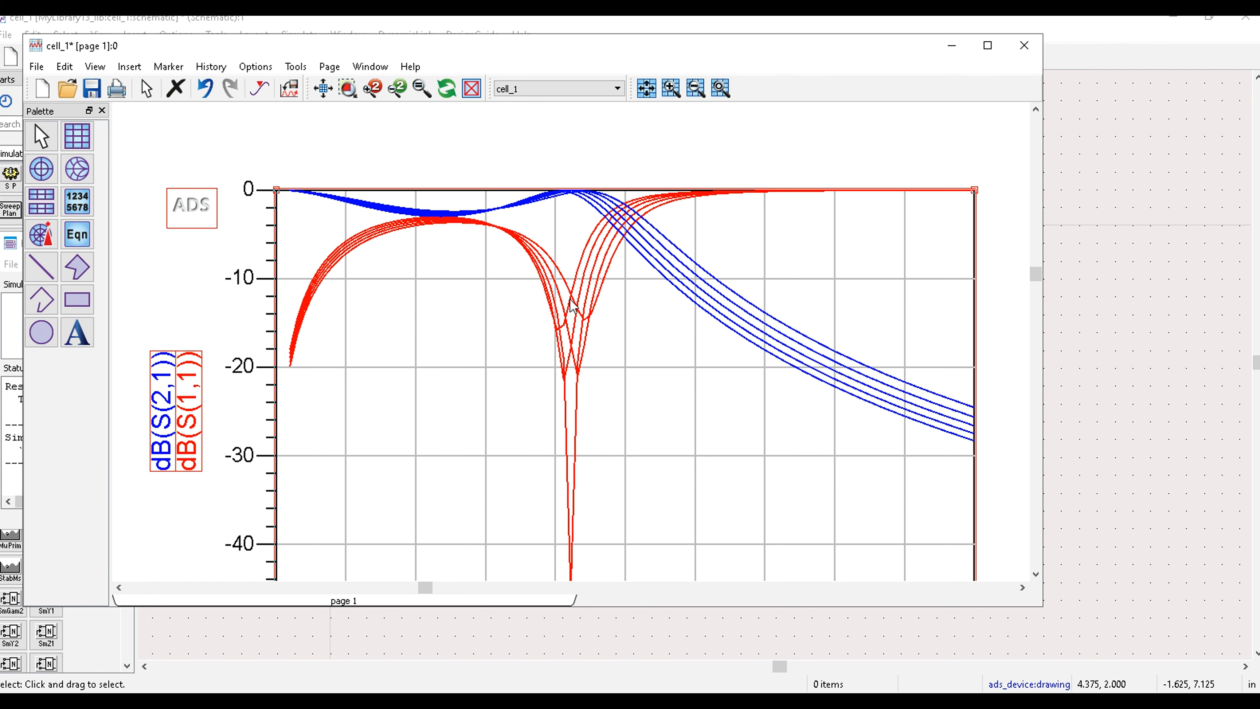
{"action": "mouse_move", "coordinate": [585, 317]}
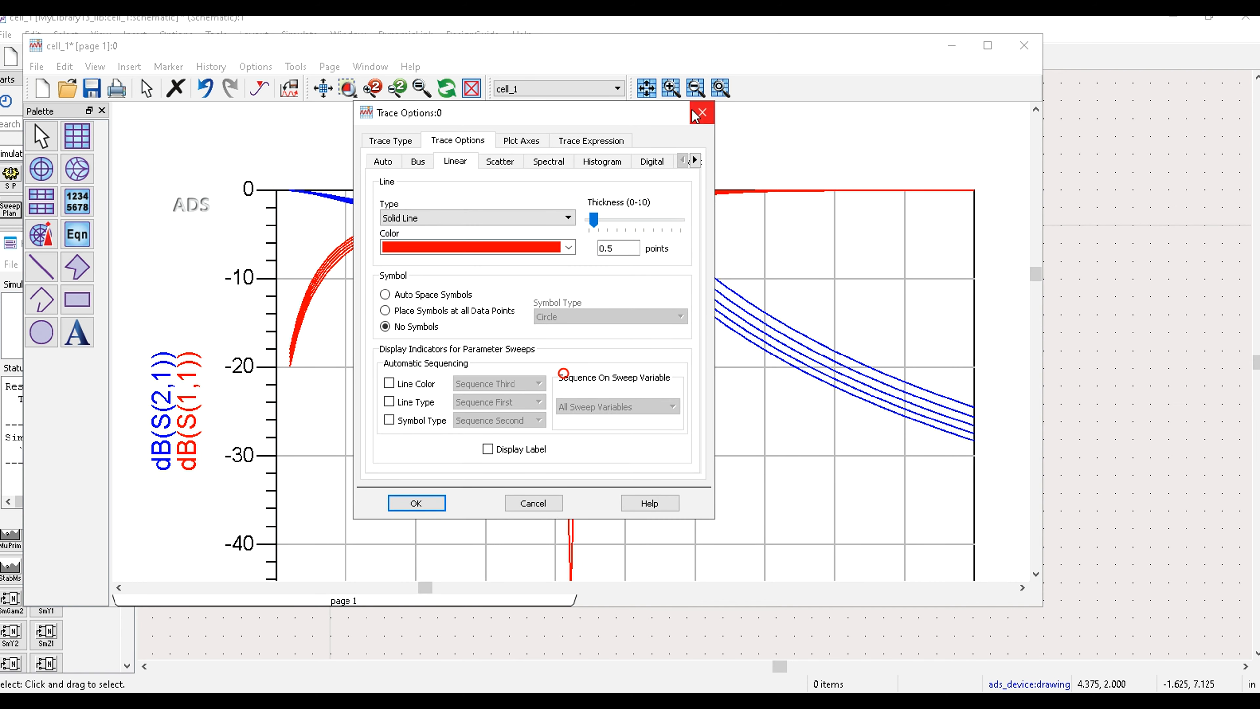
{"action": "left_click", "coordinate": [692, 110]}
{"action": "left_click", "coordinate": [719, 415]}
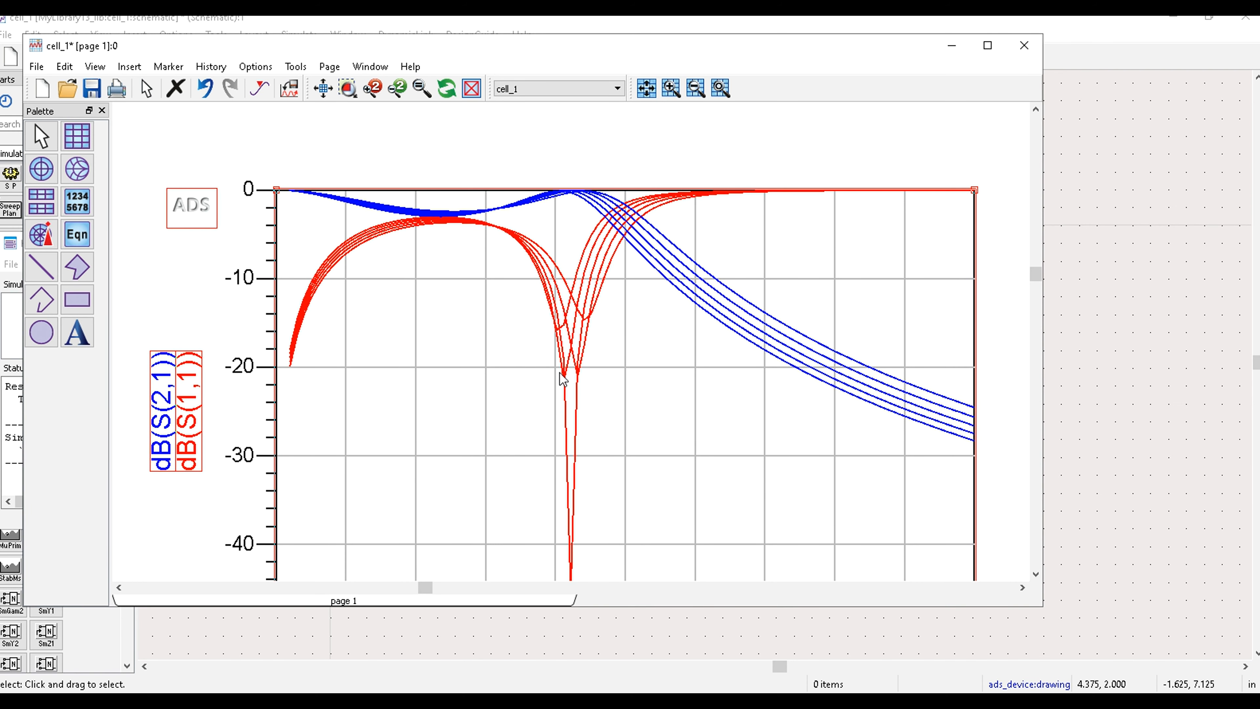
Step: Insert a marker on a dB(S(1,1)) curve at about -20 dB, near the dip
{"action": "left_click", "coordinate": [248, 82]}
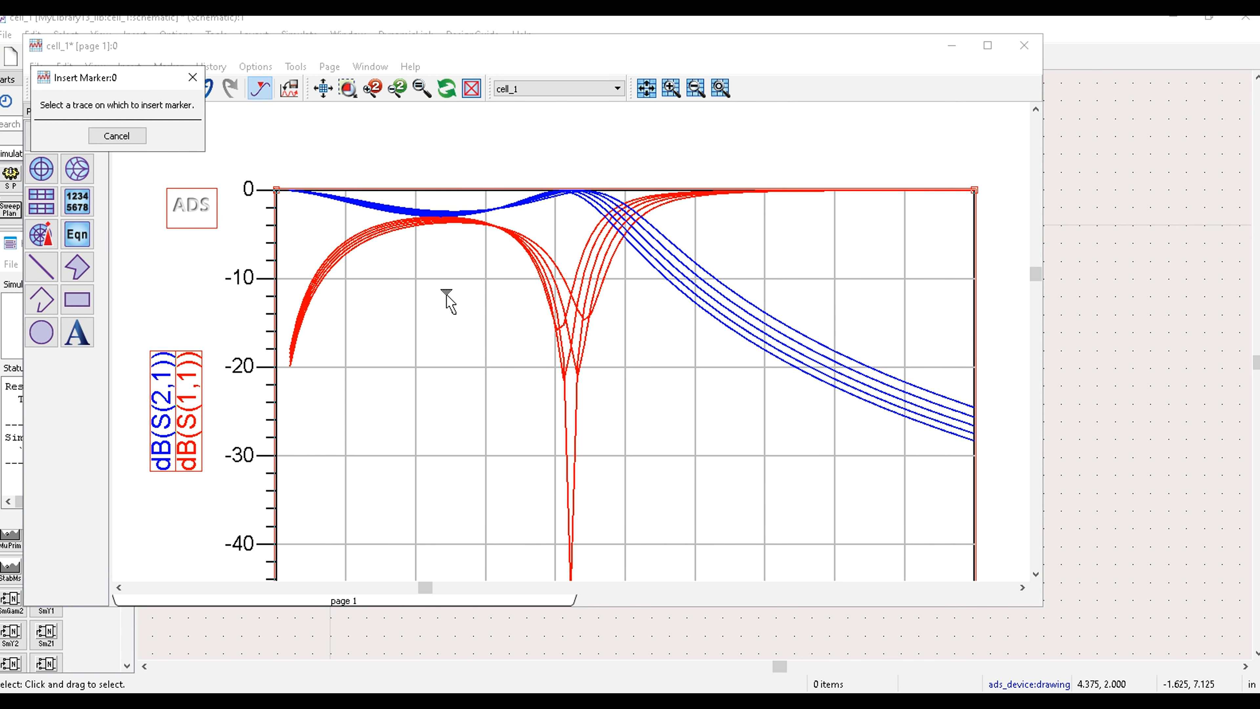
{"action": "left_click", "coordinate": [564, 366]}
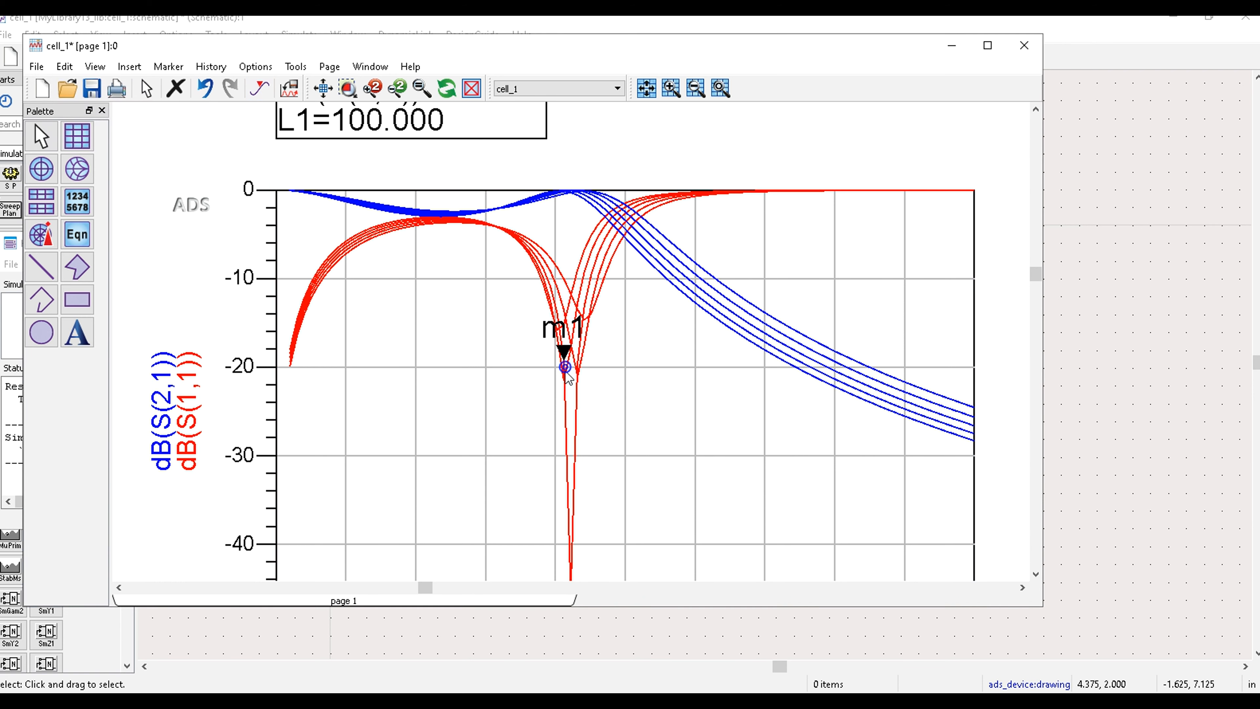
Step: Move marker m1 onto the L1=110 curve of dB(S(1,1)), at about 206 MHz near the dip
{"action": "left_click_drag", "start_coordinate": [569, 360], "coordinate": [567, 384]}
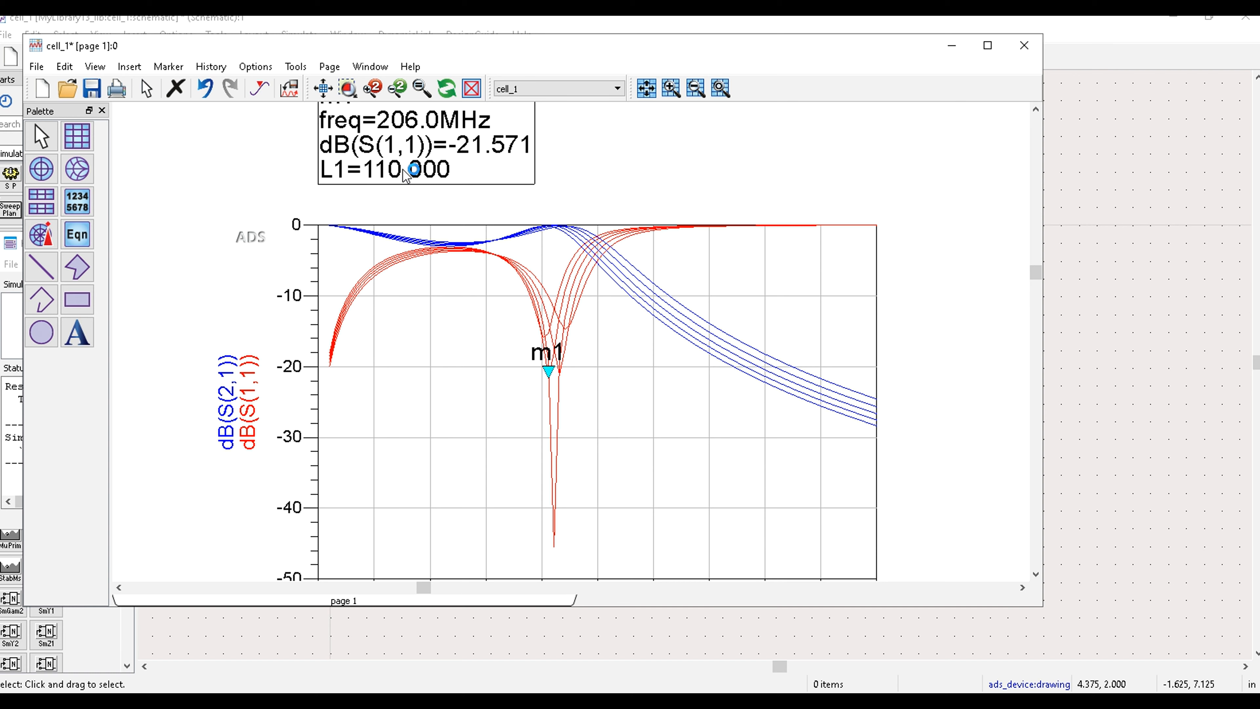
Step: Set inductor L1's inductance directly to 110 nH in the schematic and rerun the simulation to view the resulting S-parameter curves
{"action": "left_click", "coordinate": [1081, 354]}
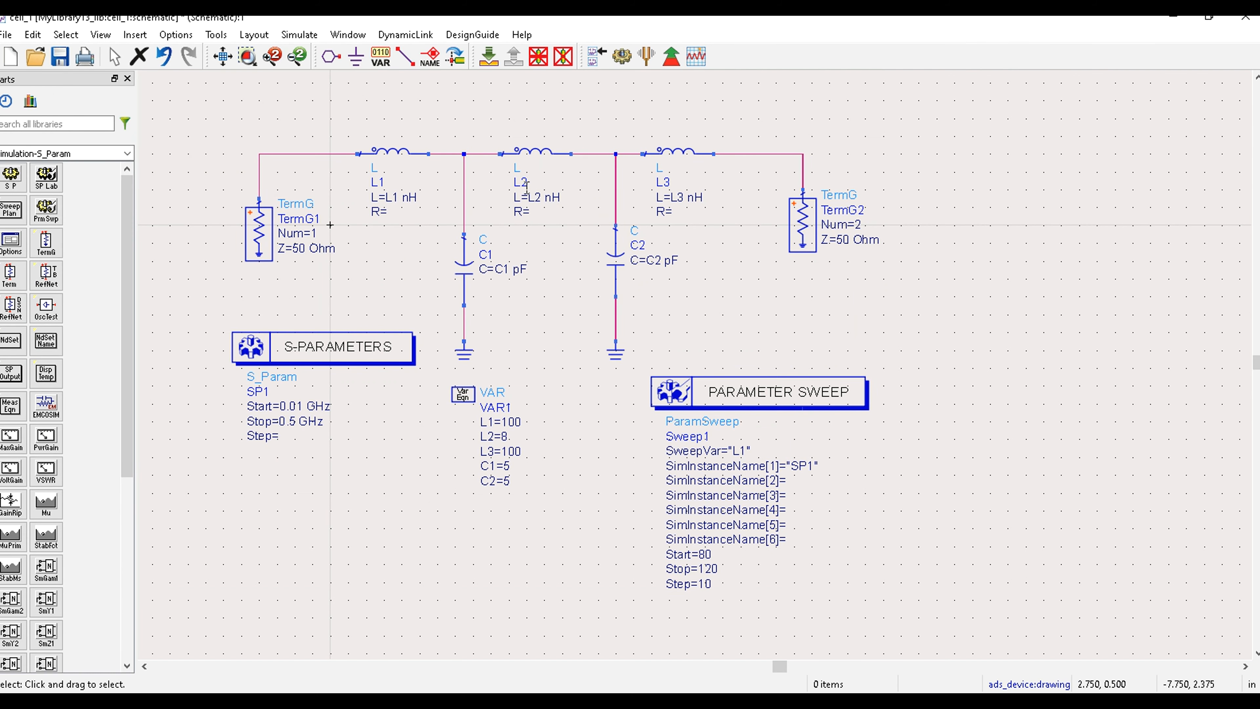
{"action": "double_click", "coordinate": [392, 197]}
{"action": "type", "text": "100"}
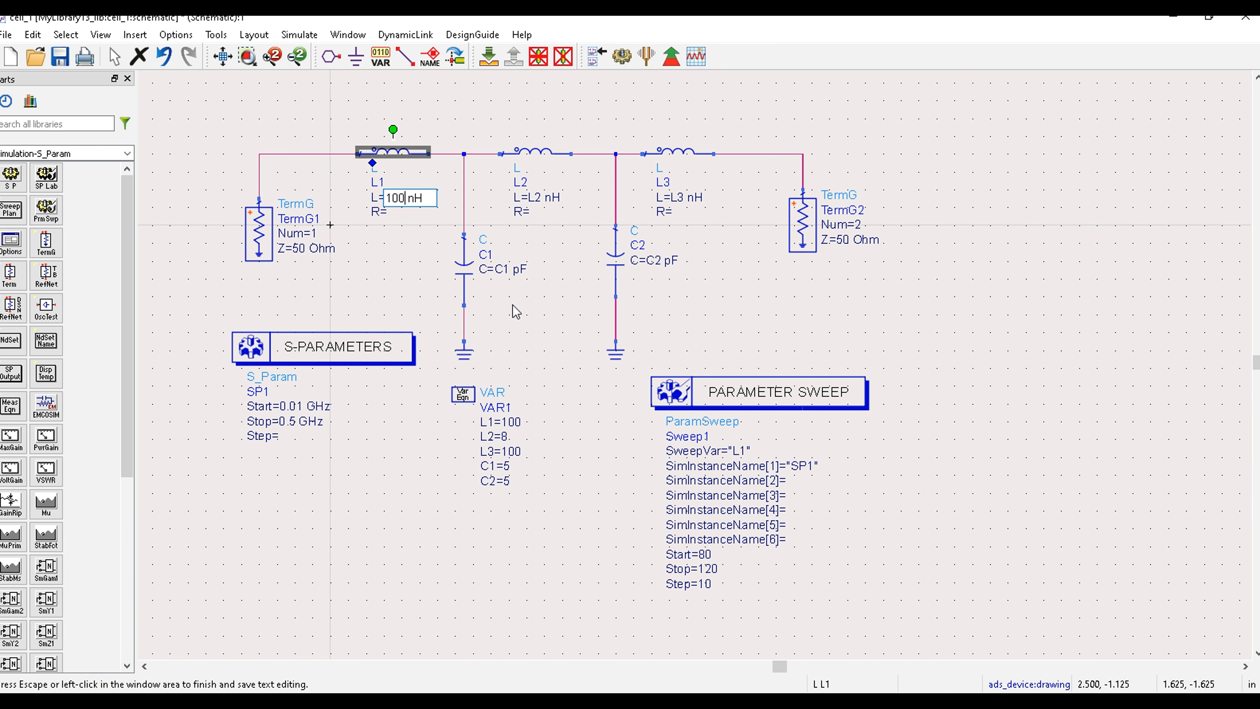
{"action": "key", "text": "BackSpace"}
{"action": "key", "text": "BackSpace"}
{"action": "type", "text": "10"}
{"action": "left_click", "coordinate": [620, 57]}
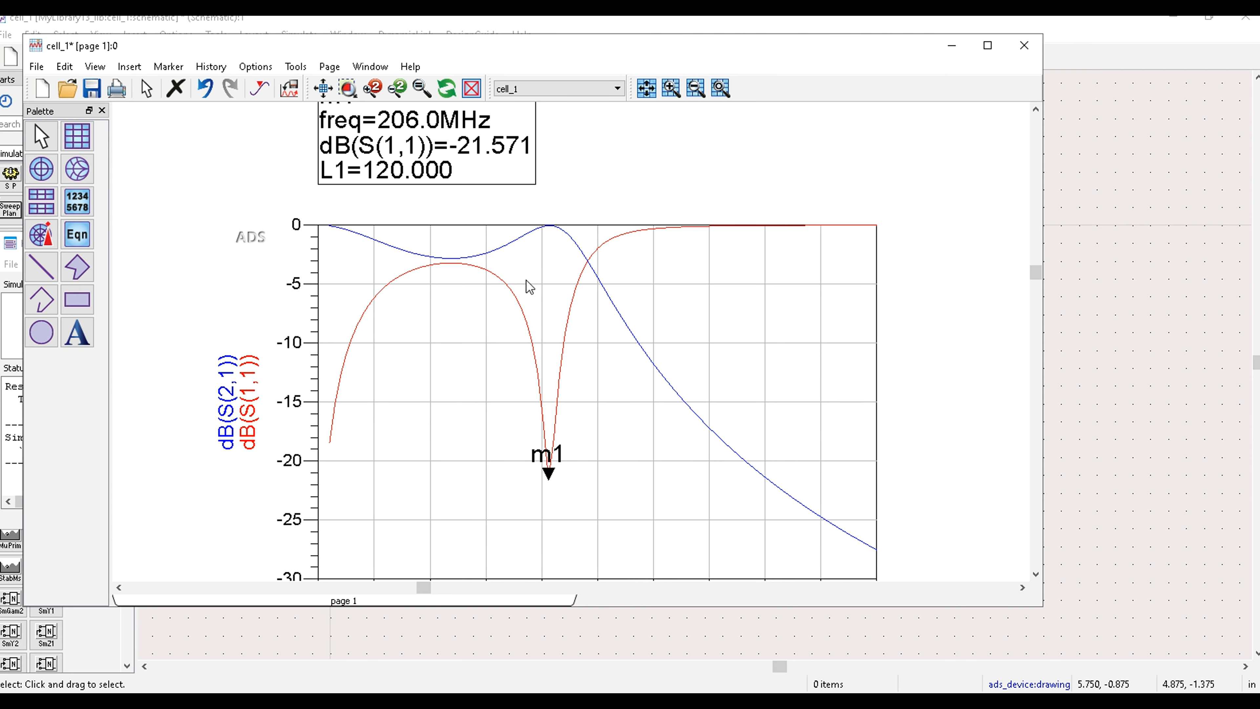
{"action": "mouse_move", "coordinate": [545, 395]}
Step: Check L1 in the schematic, then replace marker m1 in the data display with a new one at the dB(S(1,1)) dip, about 206 MHz
{"action": "left_click", "coordinate": [1144, 142]}
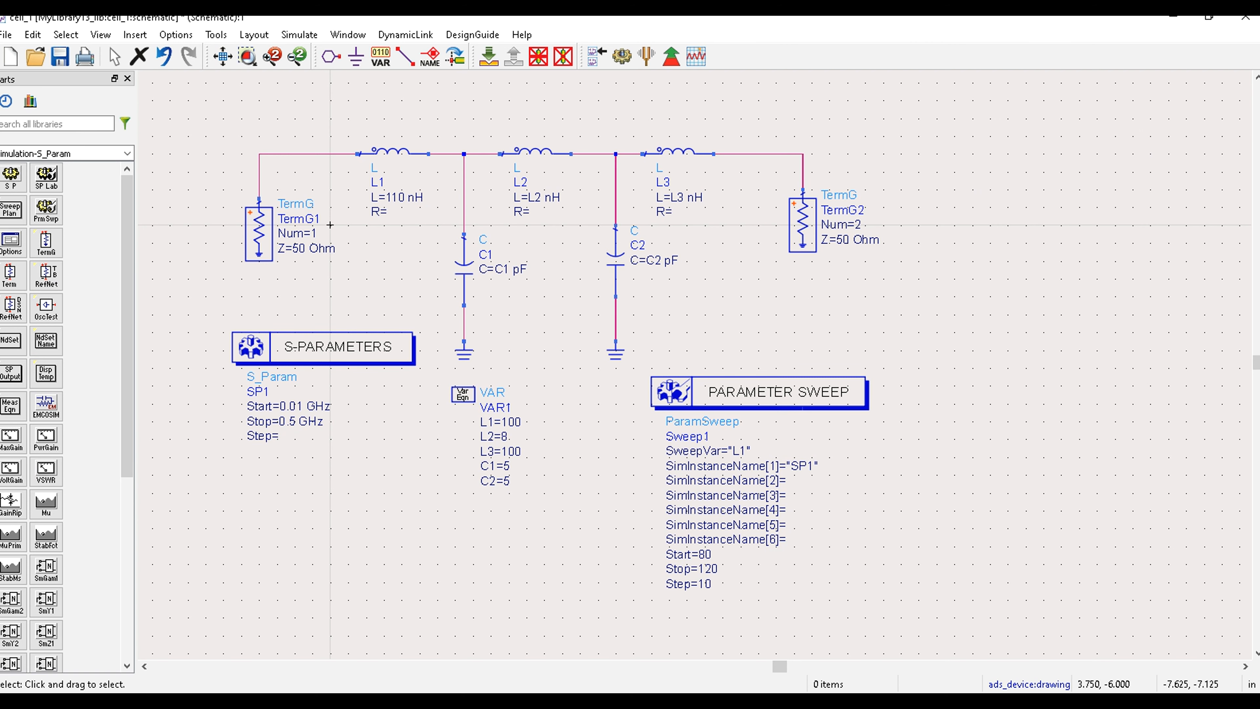
{"action": "mouse_move", "coordinate": [690, 702]}
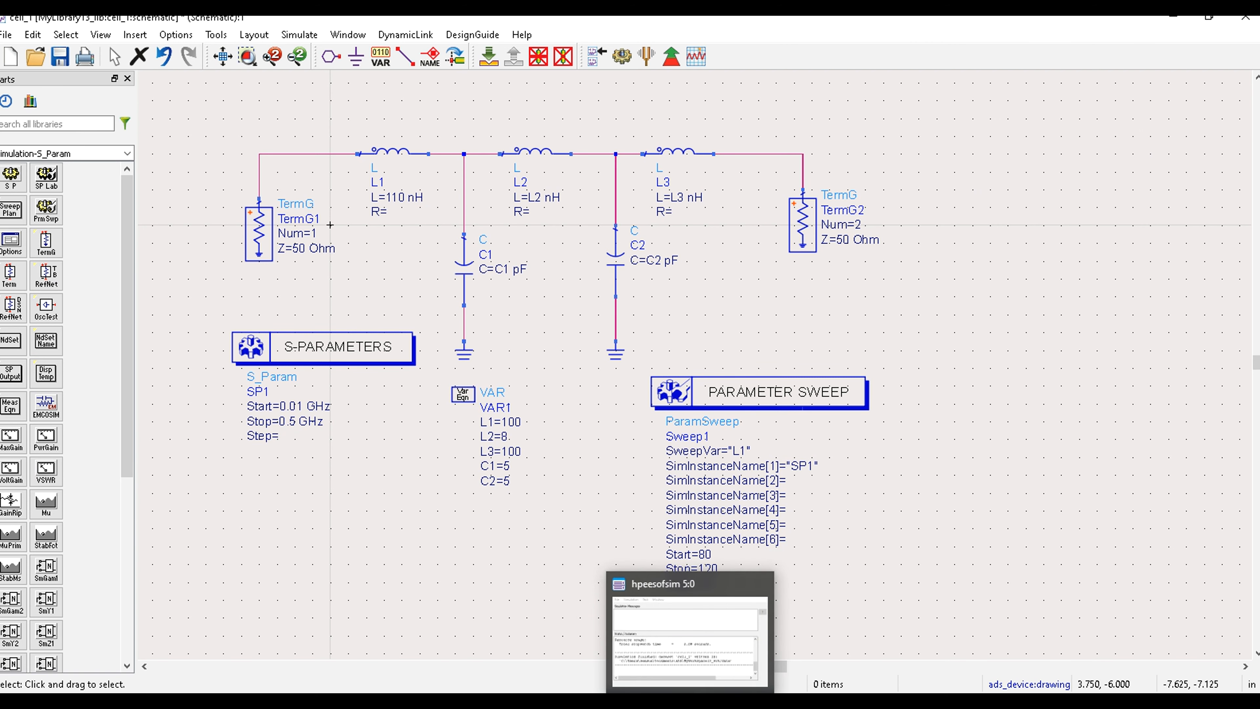
{"action": "mouse_move", "coordinate": [651, 702]}
{"action": "left_click", "coordinate": [675, 643]}
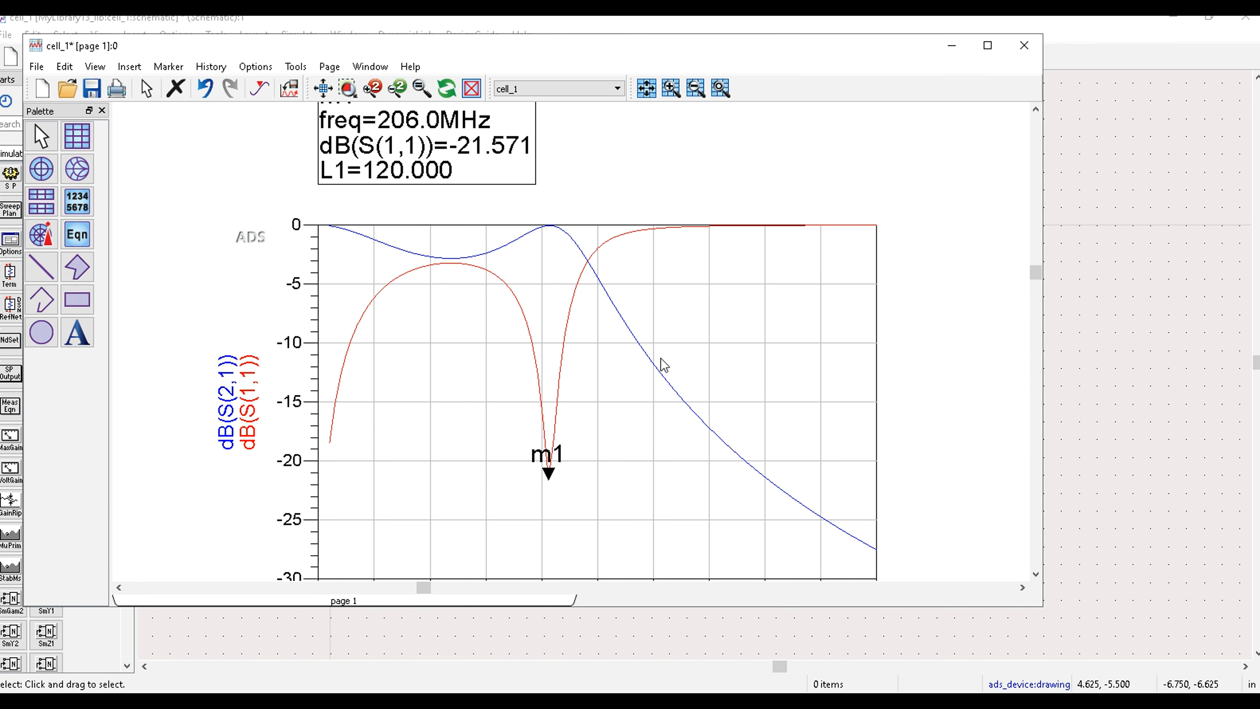
{"action": "scroll", "coordinate": [617, 353], "scroll_direction": "down", "scroll_amount": 1}
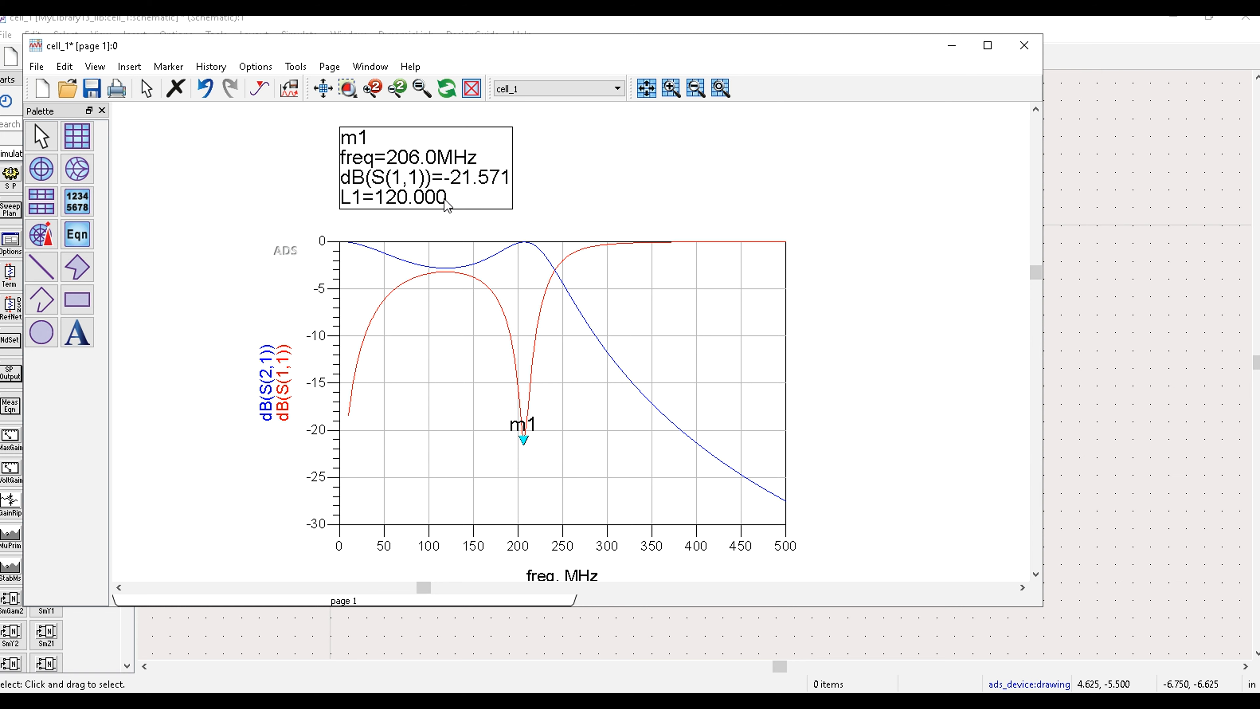
{"action": "left_click", "coordinate": [473, 206]}
{"action": "key", "text": "Delete"}
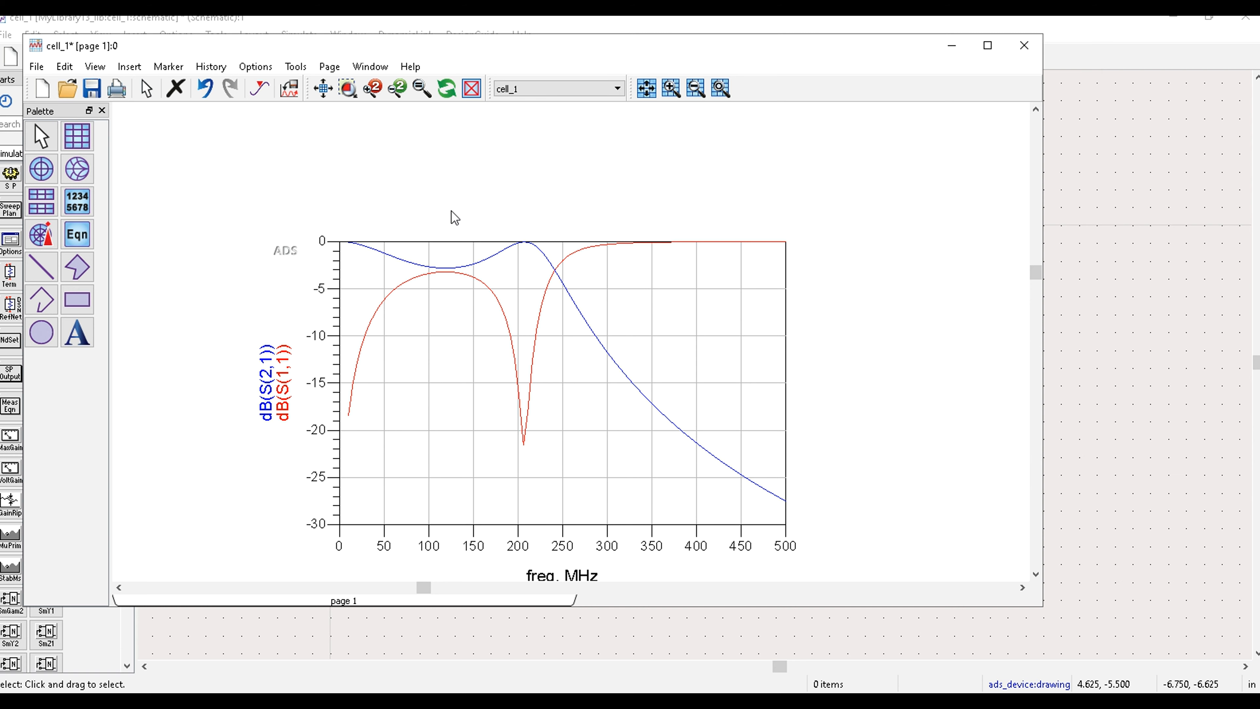
{"action": "left_click", "coordinate": [271, 95]}
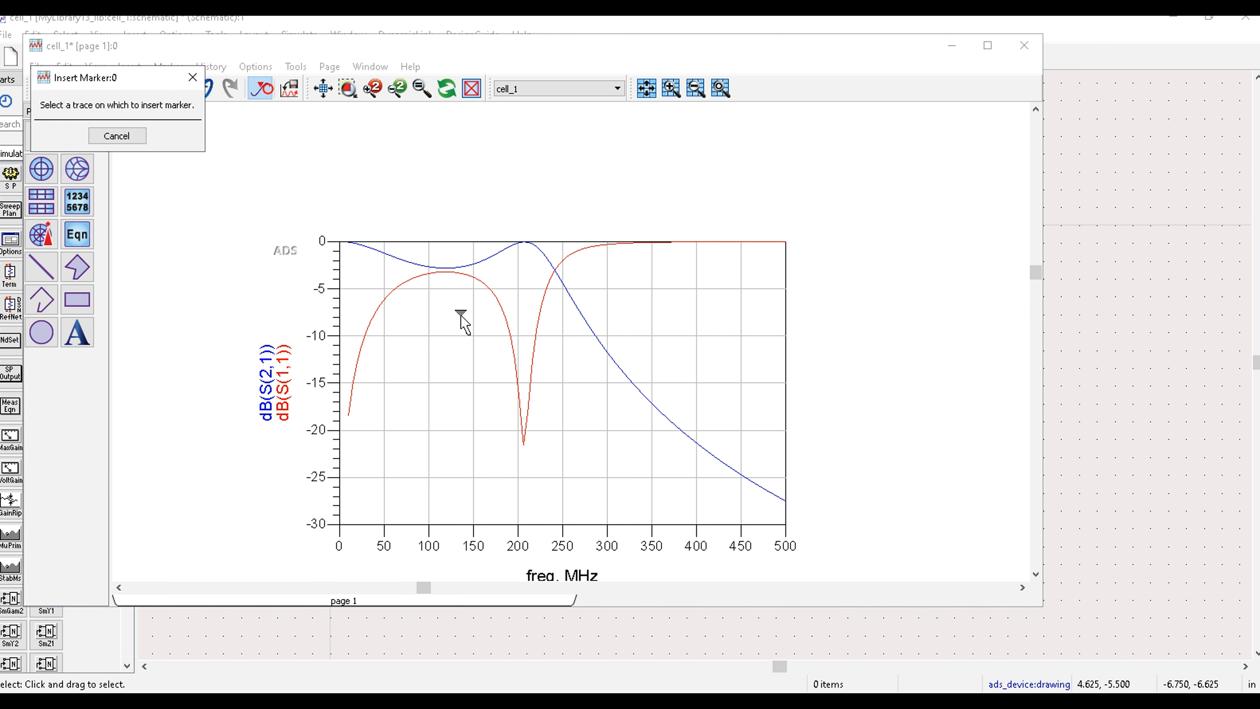
{"action": "left_click", "coordinate": [523, 428]}
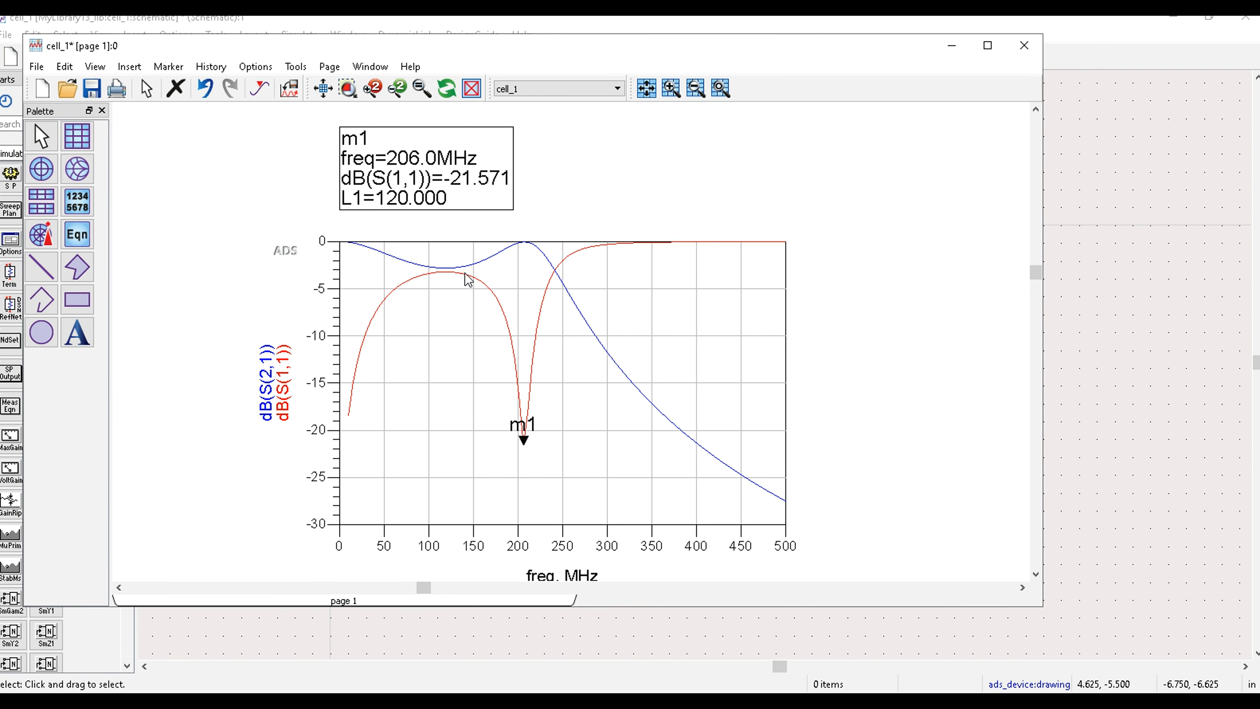
Step: Deactivate the Parameter Sweep controller in the schematic and rerun the simulation
{"action": "left_click", "coordinate": [1091, 224]}
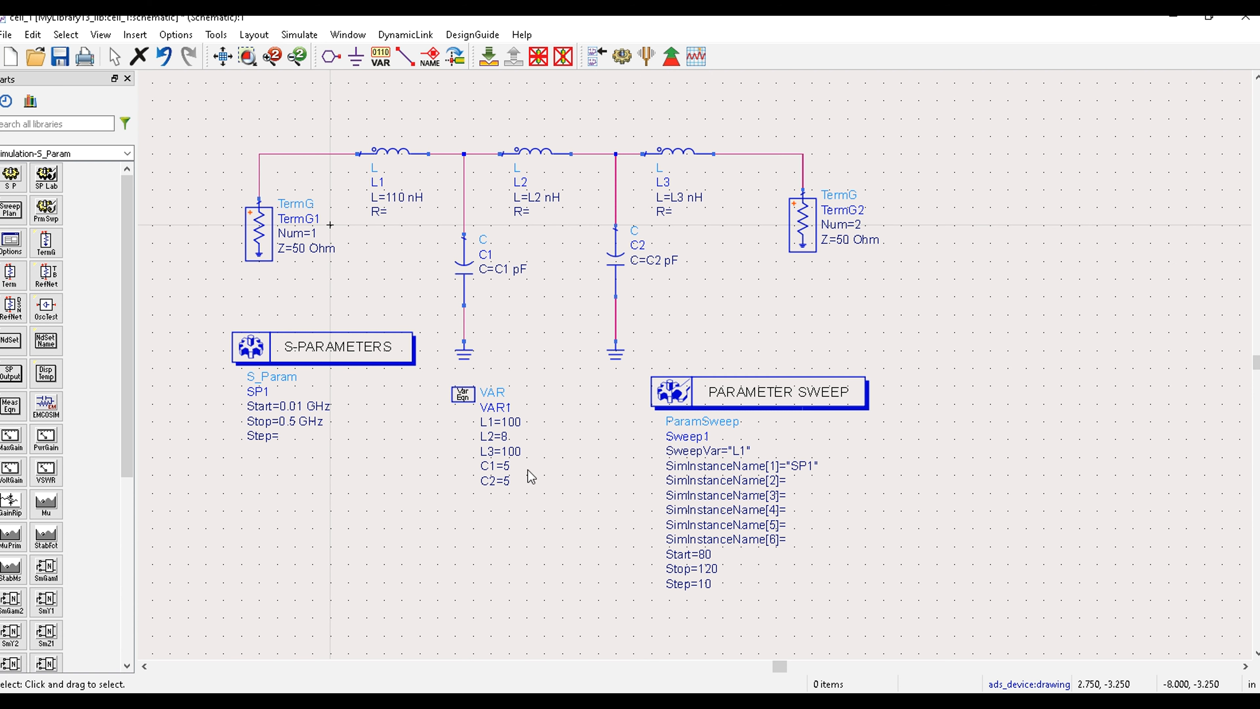
{"action": "left_click", "coordinate": [726, 397]}
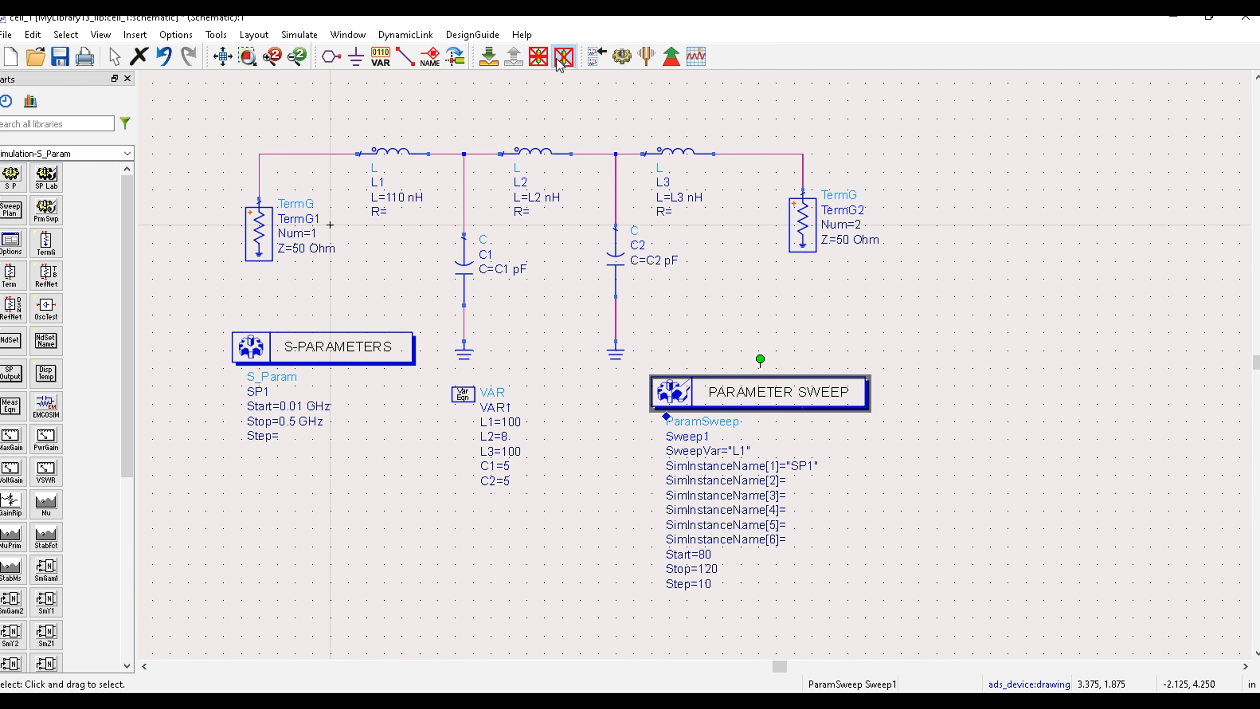
{"action": "left_click", "coordinate": [538, 56]}
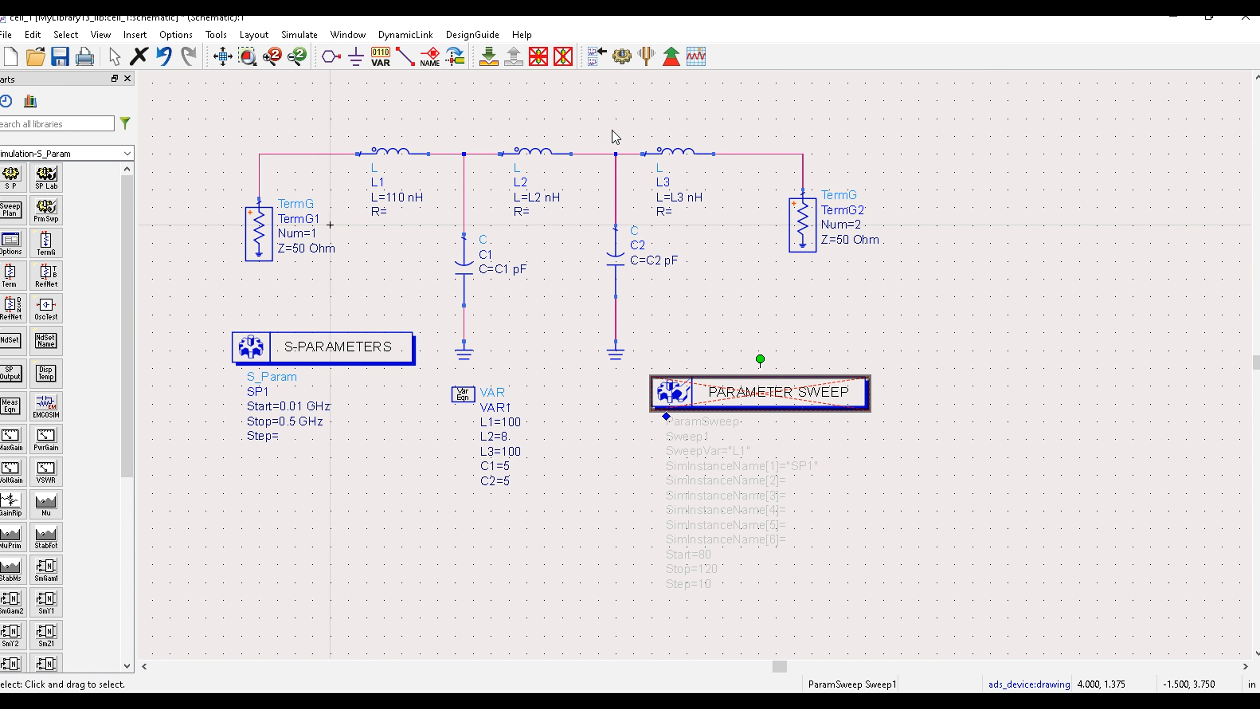
{"action": "left_click", "coordinate": [622, 56]}
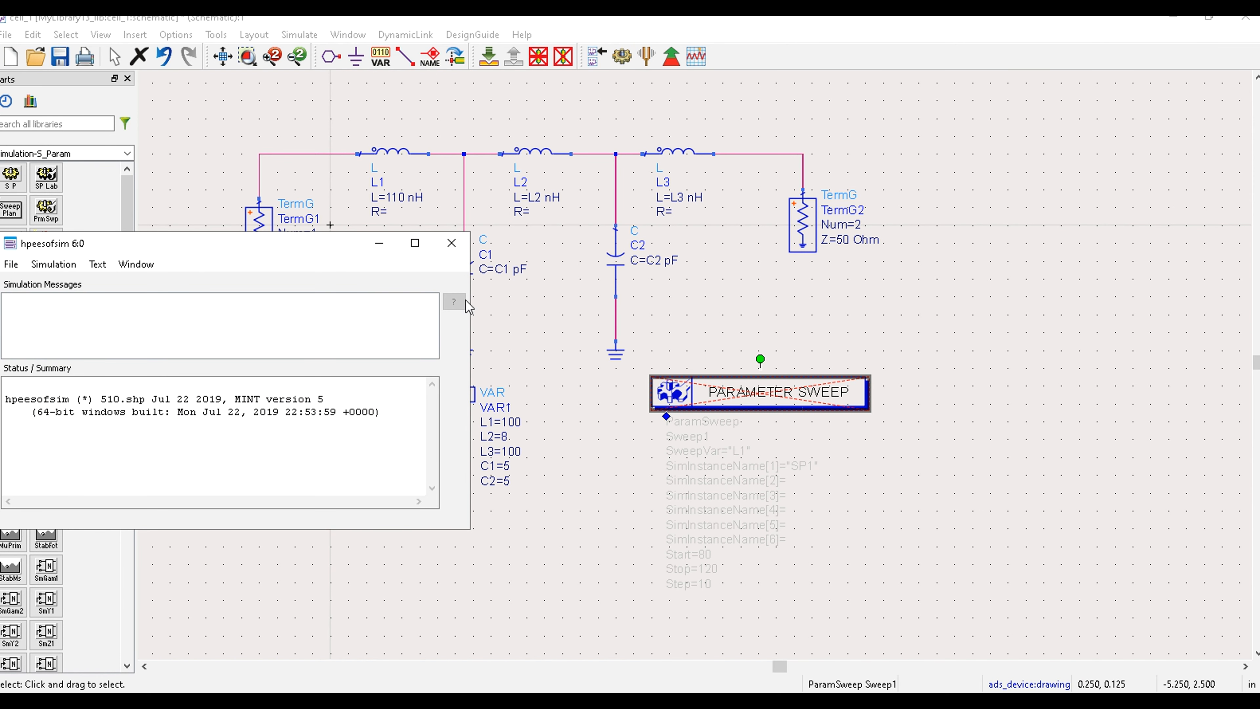